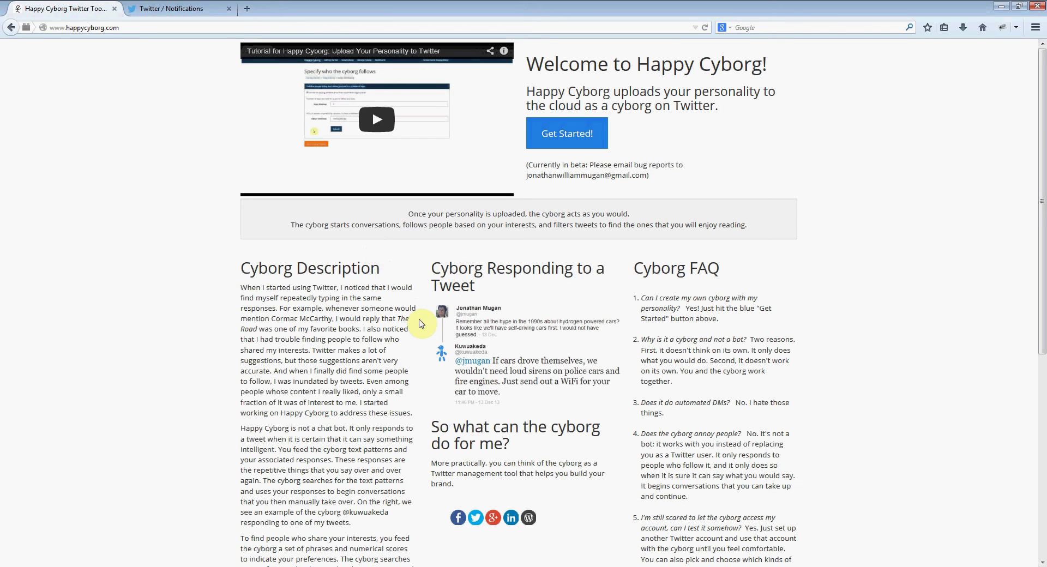
Step: Open the getting-started page and log in with the Google account, entering the account password
{"action": "left_click", "coordinate": [572, 143]}
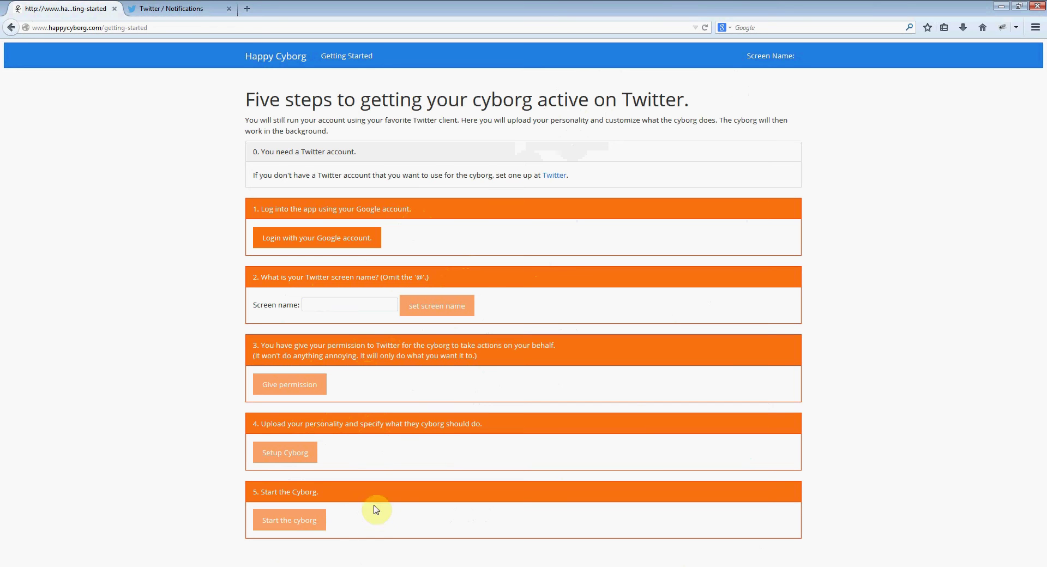
{"action": "left_click", "coordinate": [333, 237]}
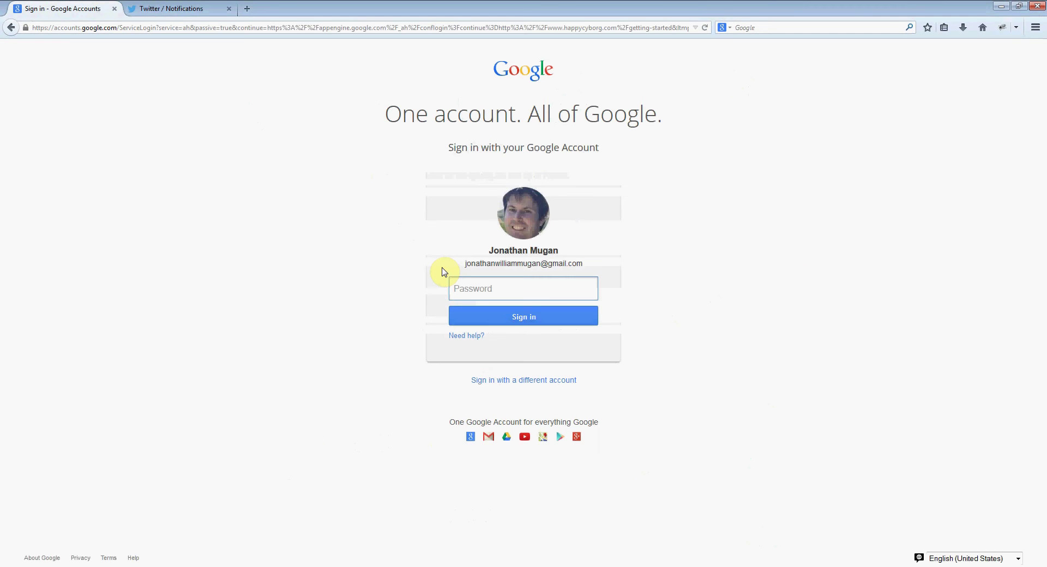
{"action": "type", "text": "********"}
{"action": "left_click", "coordinate": [491, 312]}
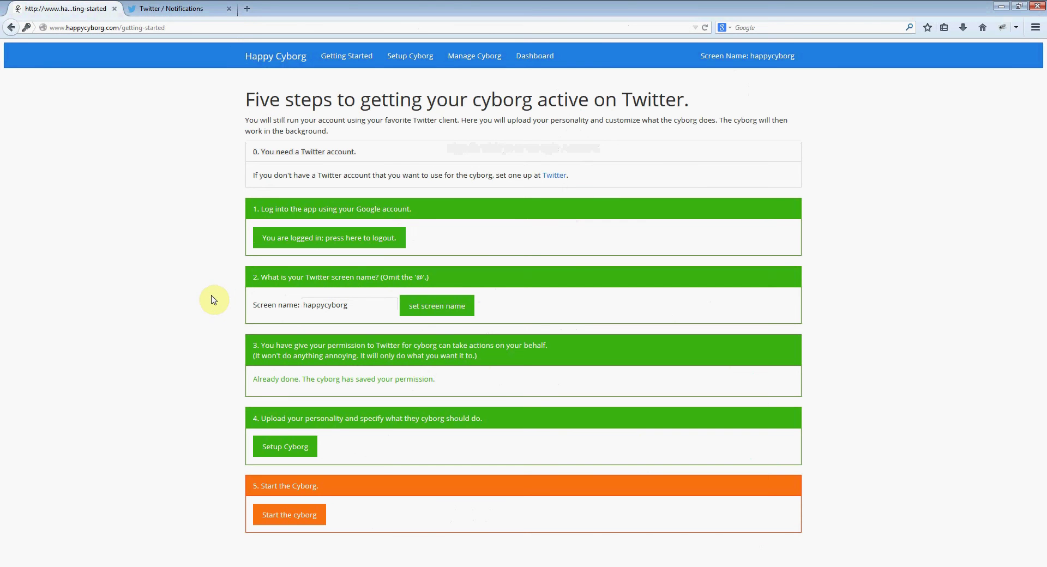
Step: Check the Twitter screen name setting, and open the cyborg's responding setup through to its response patterns page
{"action": "left_click", "coordinate": [346, 305]}
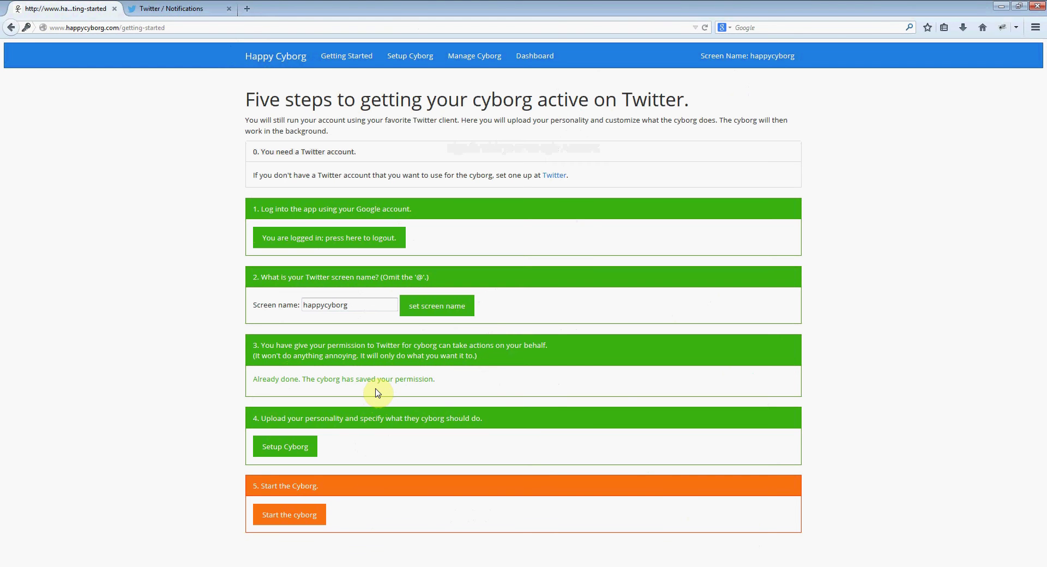
{"action": "left_click", "coordinate": [300, 452]}
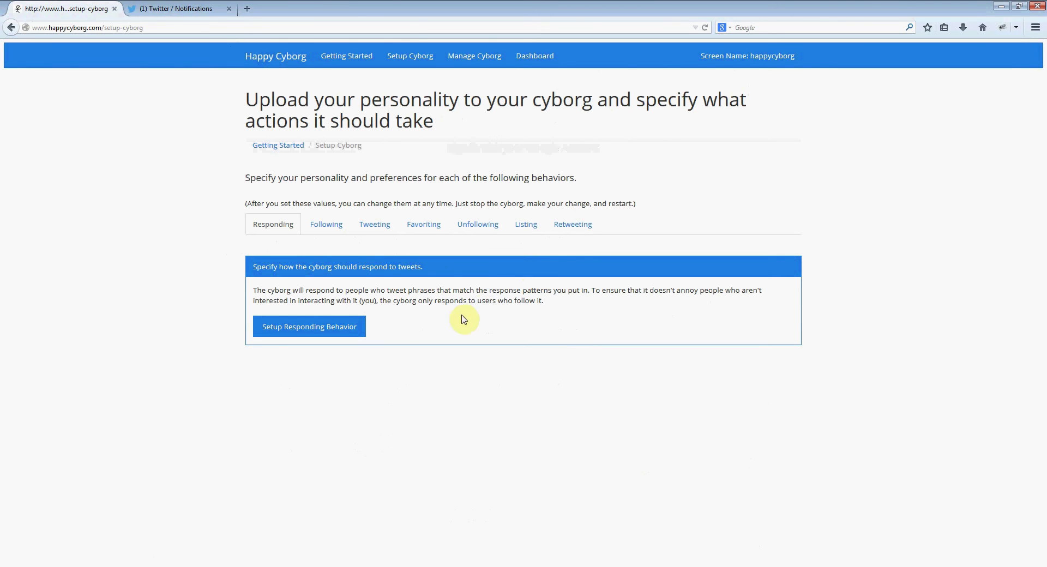
{"action": "left_click", "coordinate": [297, 334]}
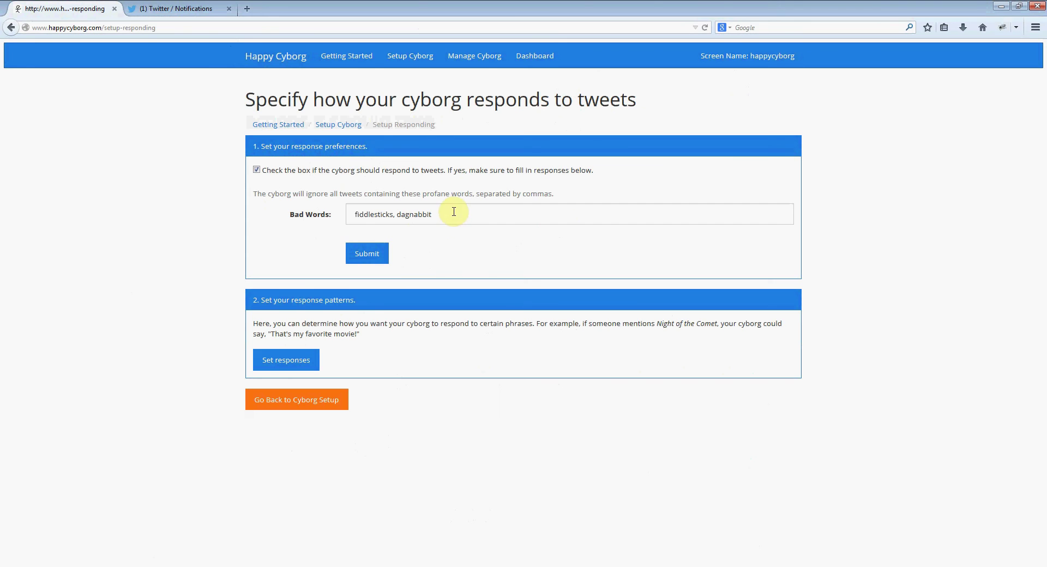
{"action": "left_click", "coordinate": [282, 357]}
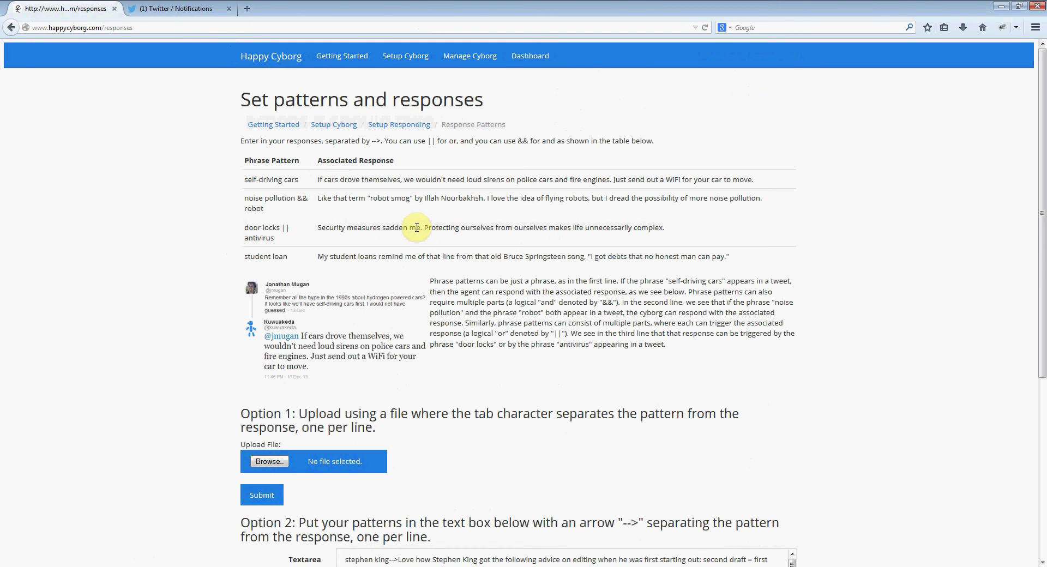
Step: Examine the listed phrase patterns and their associated responses, including the "stephen king" entry, and return to the cyborg setup
{"action": "scroll", "coordinate": [477, 249], "scroll_direction": "down", "scroll_amount": 4}
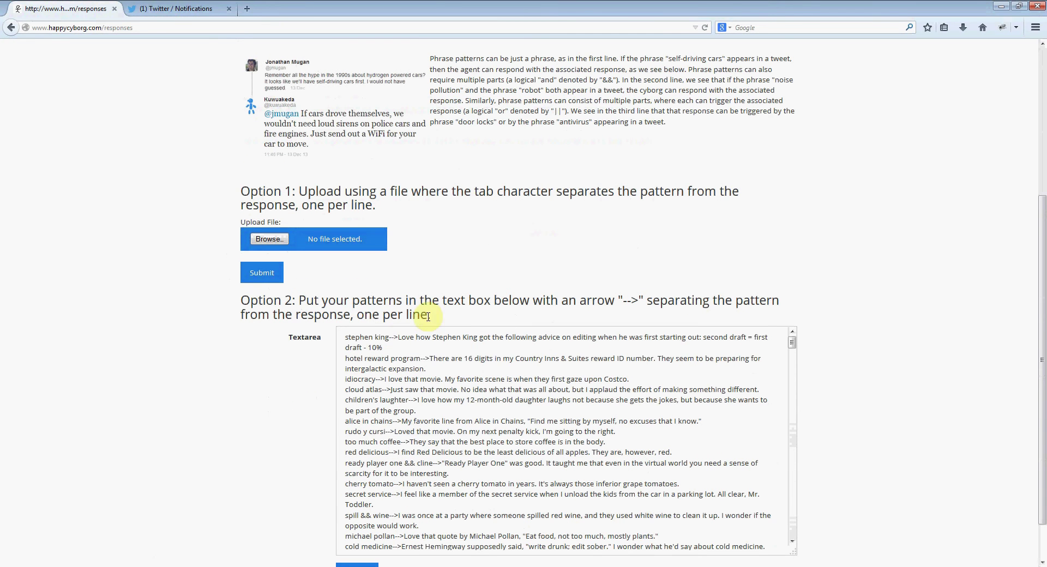
{"action": "left_click", "coordinate": [393, 337]}
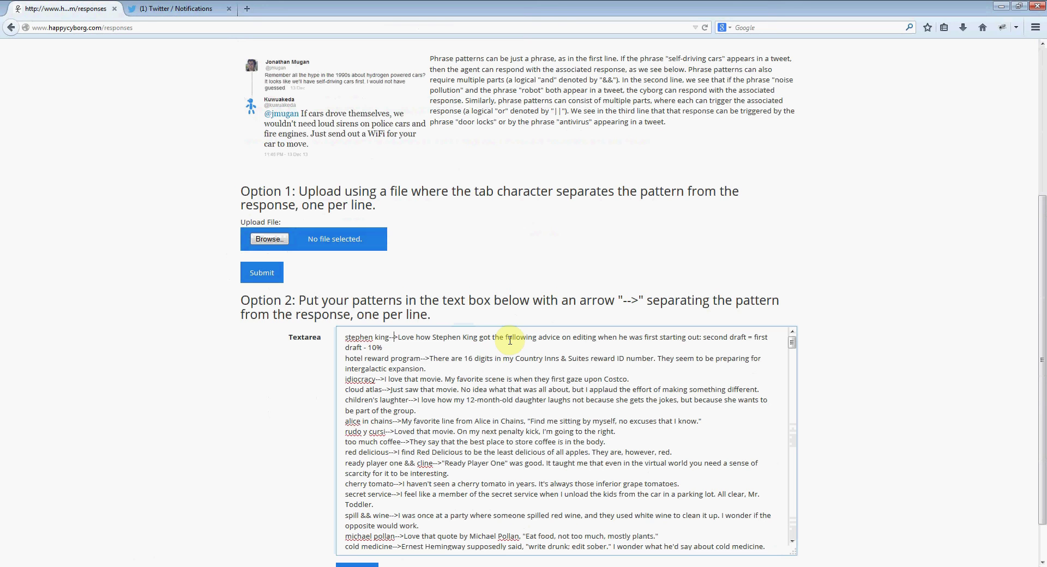
{"action": "left_click_drag", "start_coordinate": [343, 338], "coordinate": [388, 339]}
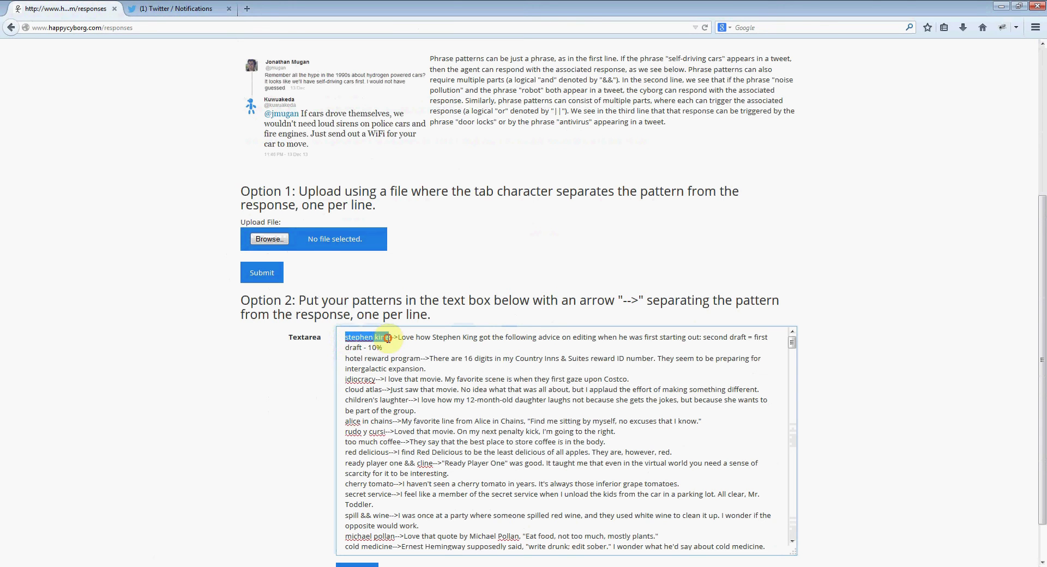
{"action": "left_click", "coordinate": [452, 279]}
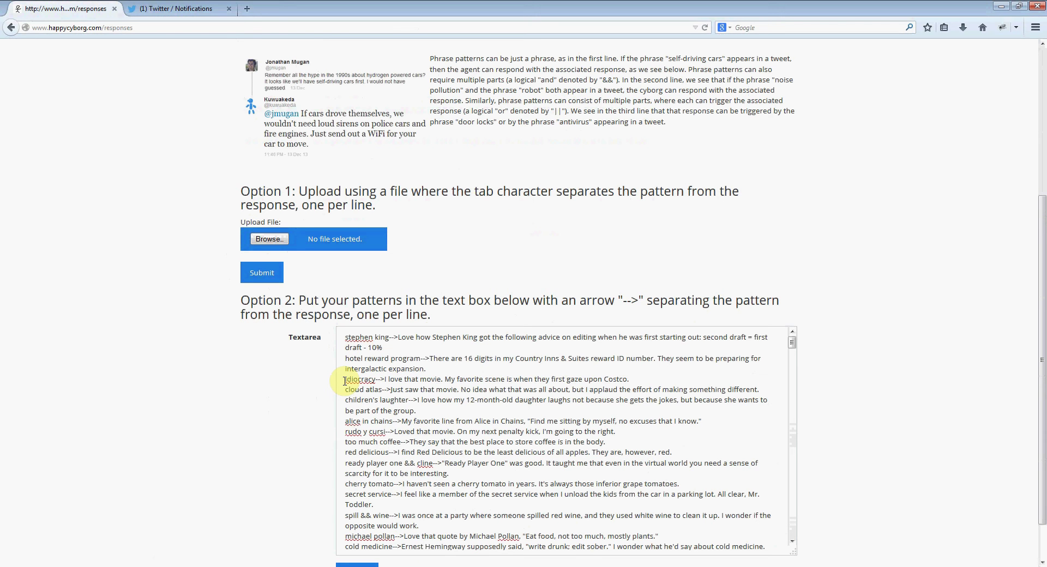
{"action": "scroll", "coordinate": [345, 380], "scroll_direction": "down", "scroll_amount": 3}
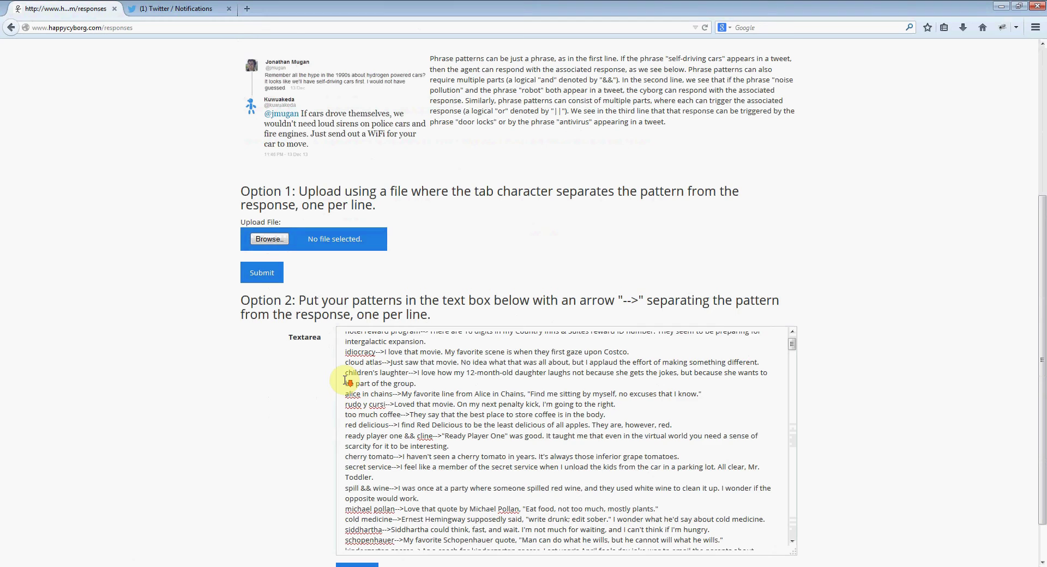
{"action": "scroll", "coordinate": [298, 395], "scroll_direction": "down", "scroll_amount": 2}
{"action": "left_click", "coordinate": [284, 552]}
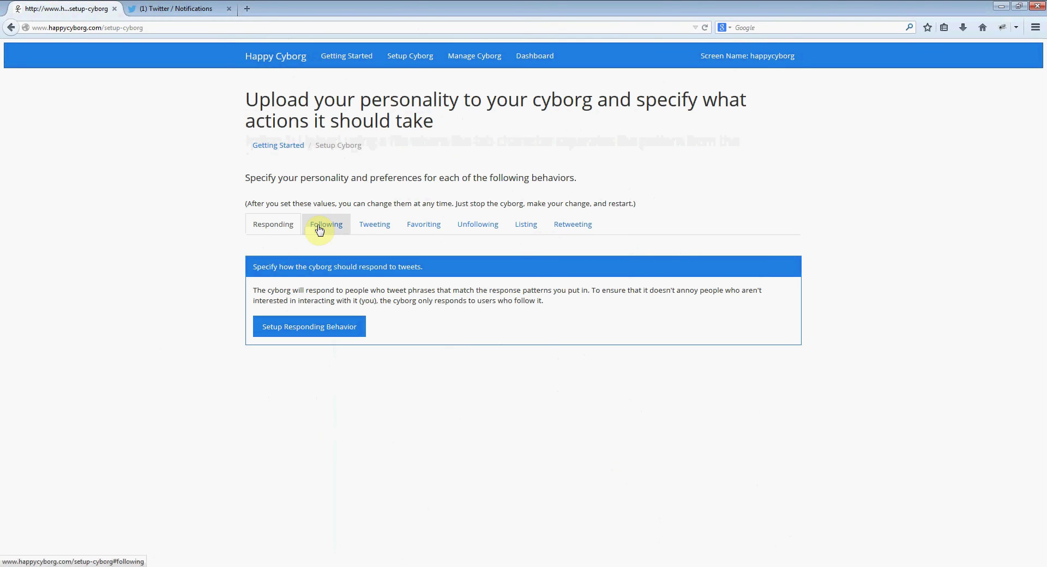
Step: Open the following setup and review the Twitter search terms and the term values used to choose people to follow
{"action": "left_click", "coordinate": [323, 225]}
{"action": "left_click", "coordinate": [267, 357]}
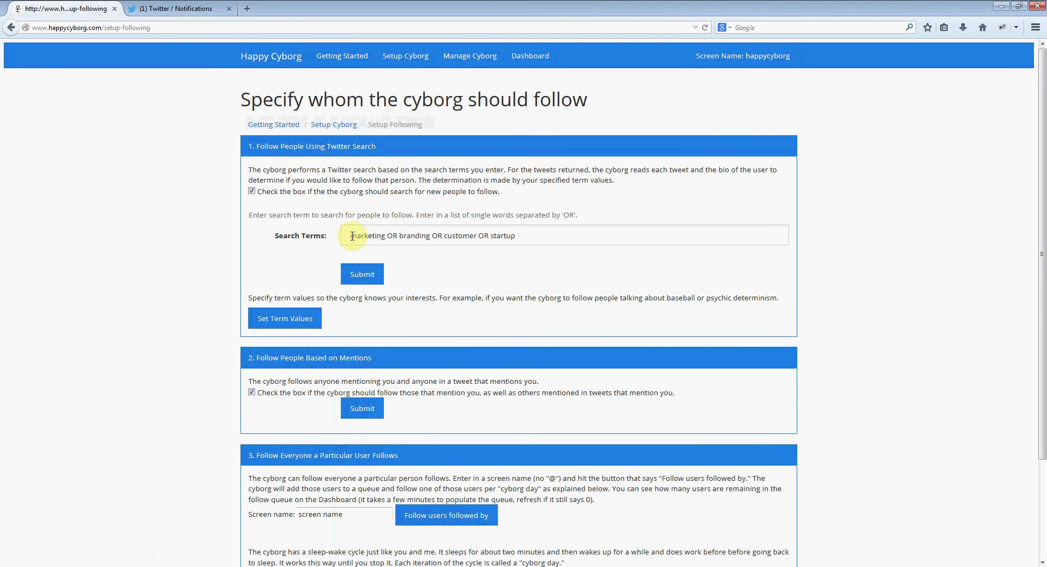
{"action": "left_click_drag", "start_coordinate": [534, 240], "coordinate": [341, 241]}
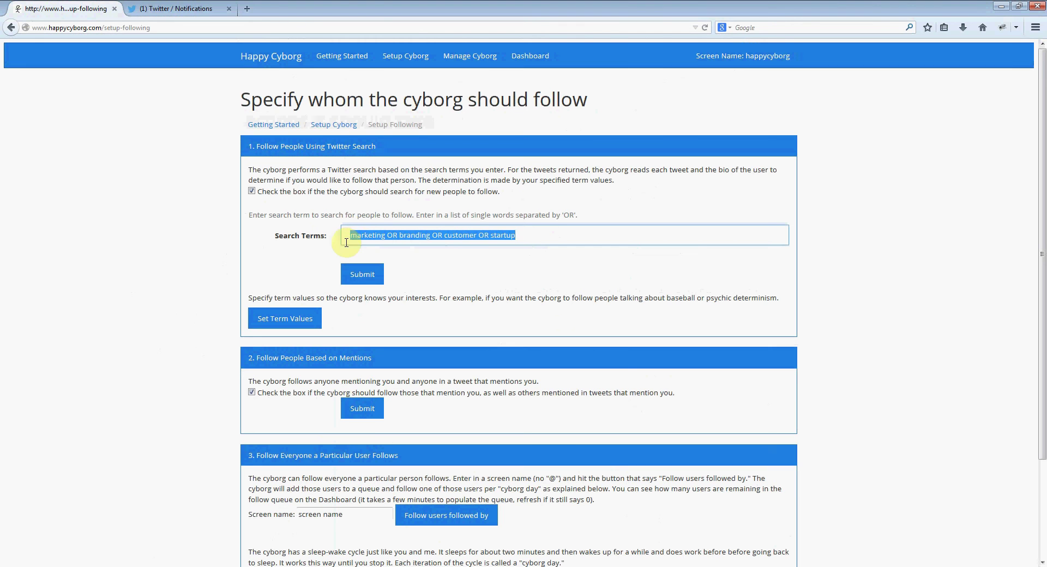
{"action": "left_click", "coordinate": [413, 273]}
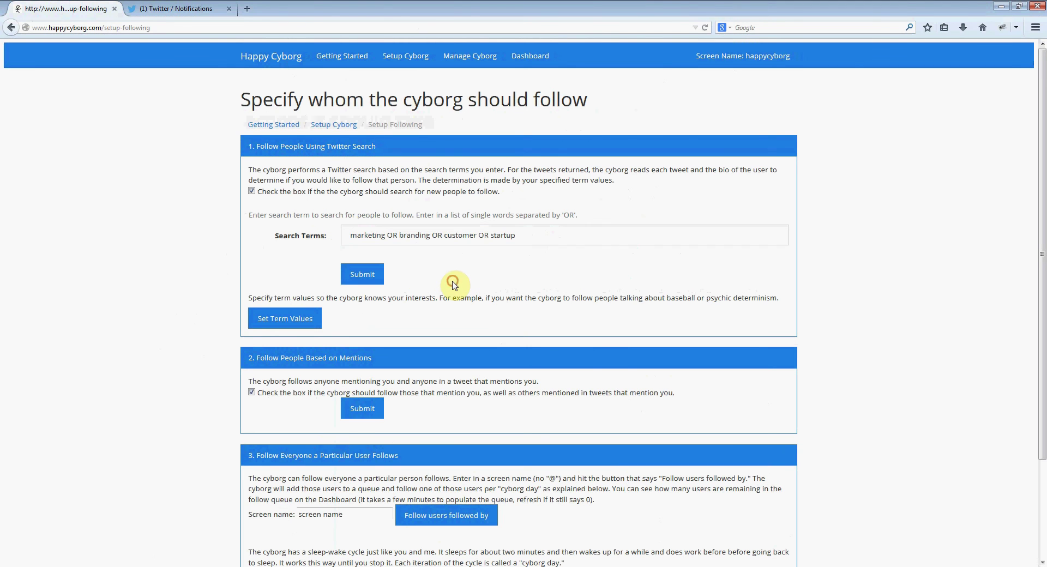
{"action": "left_click", "coordinate": [291, 325]}
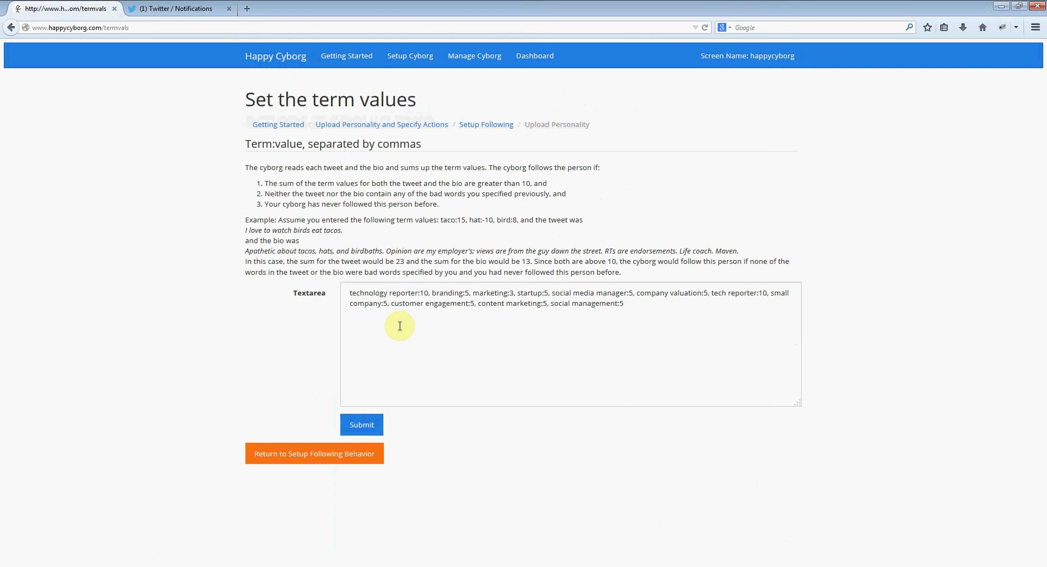
{"action": "left_click", "coordinate": [256, 453]}
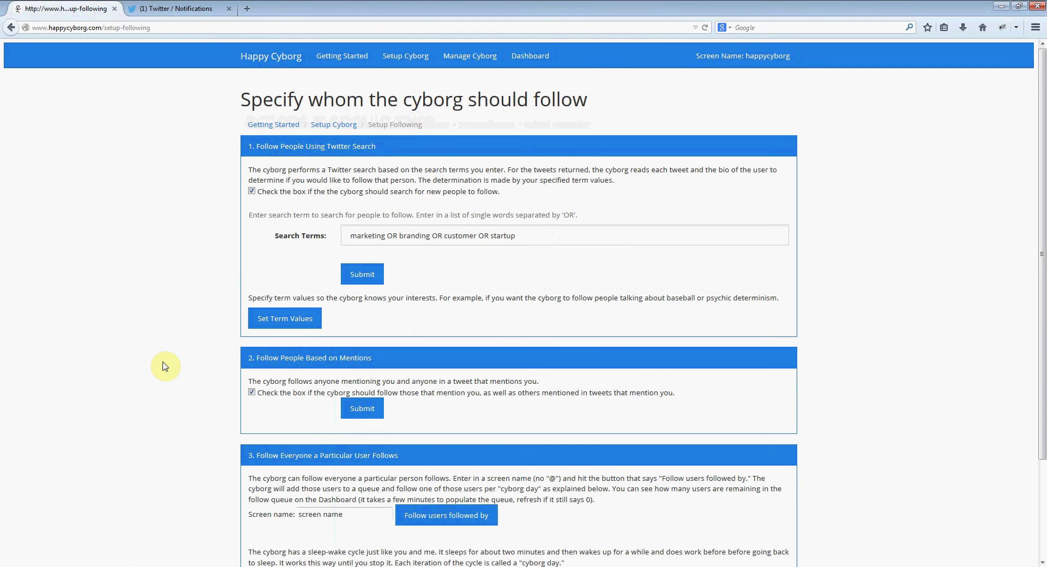
Step: Review the settings for following everyone a particular user follows and the number to follow per cyborg day, and return to the cyborg setup
{"action": "scroll", "coordinate": [159, 339], "scroll_direction": "down", "scroll_amount": 3}
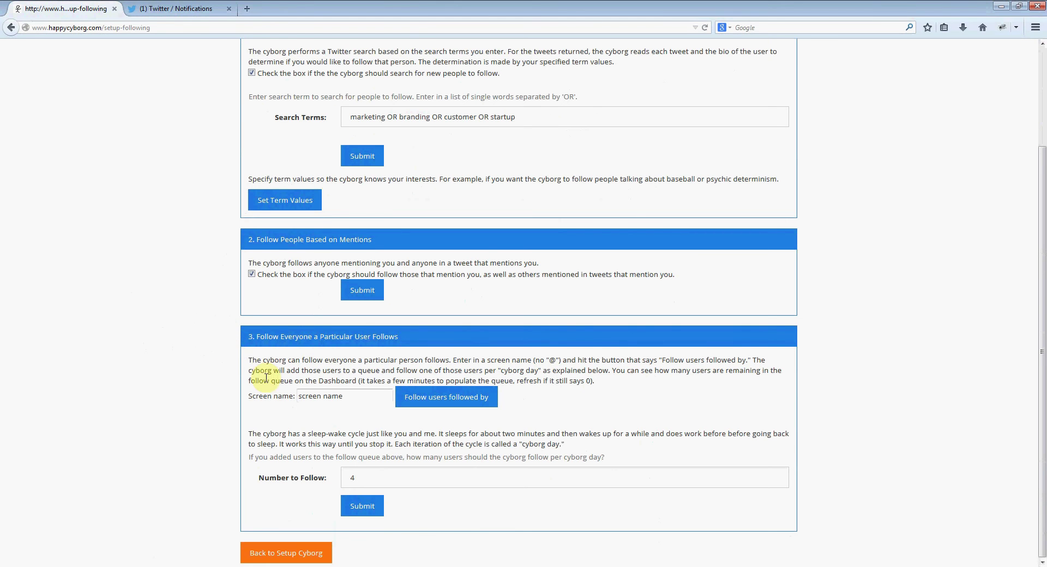
{"action": "left_click", "coordinate": [342, 396]}
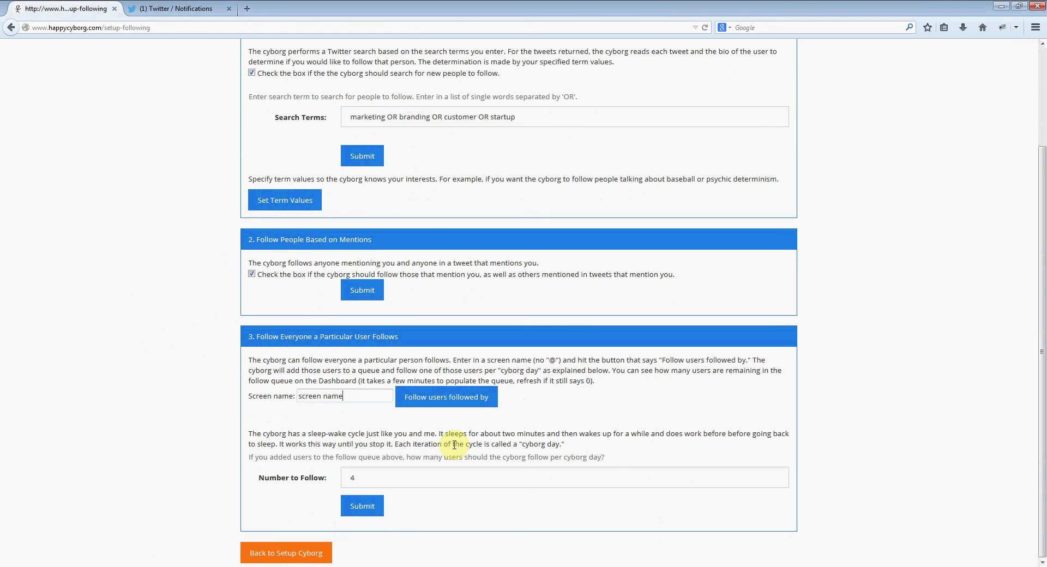
{"action": "left_click", "coordinate": [381, 477]}
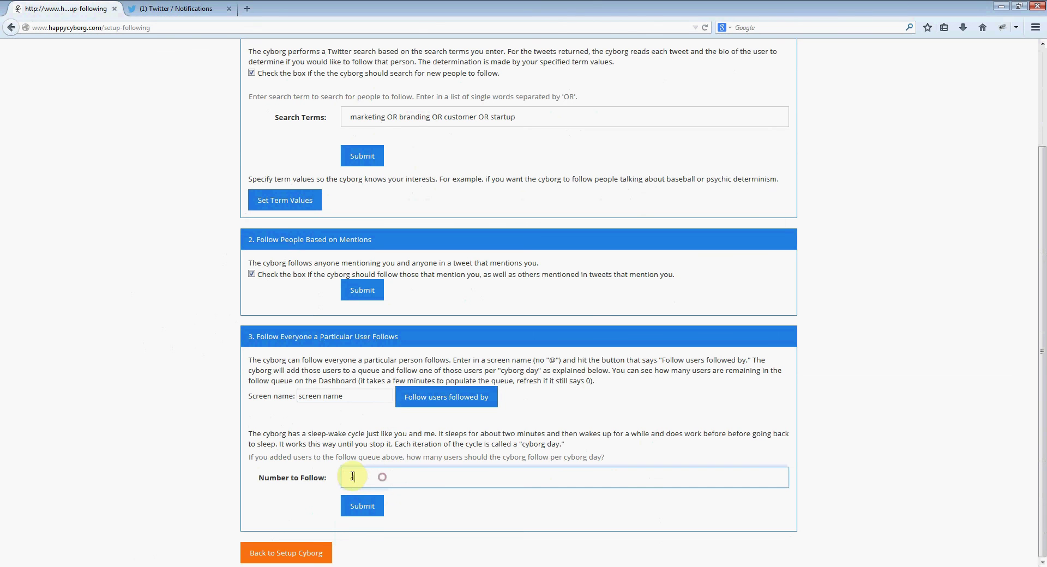
{"action": "left_click_drag", "start_coordinate": [352, 476], "coordinate": [430, 474]}
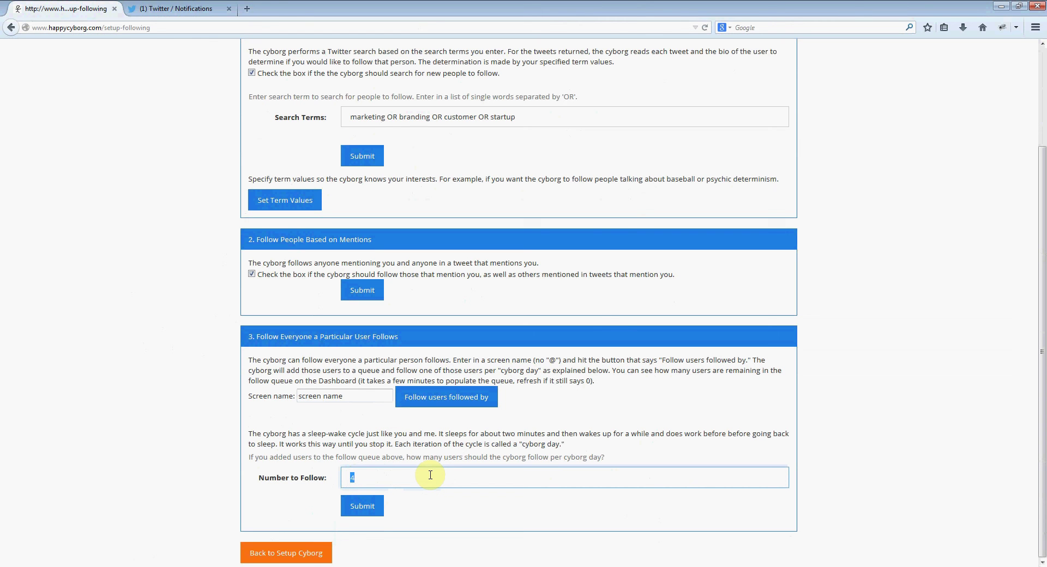
{"action": "left_click", "coordinate": [330, 408]}
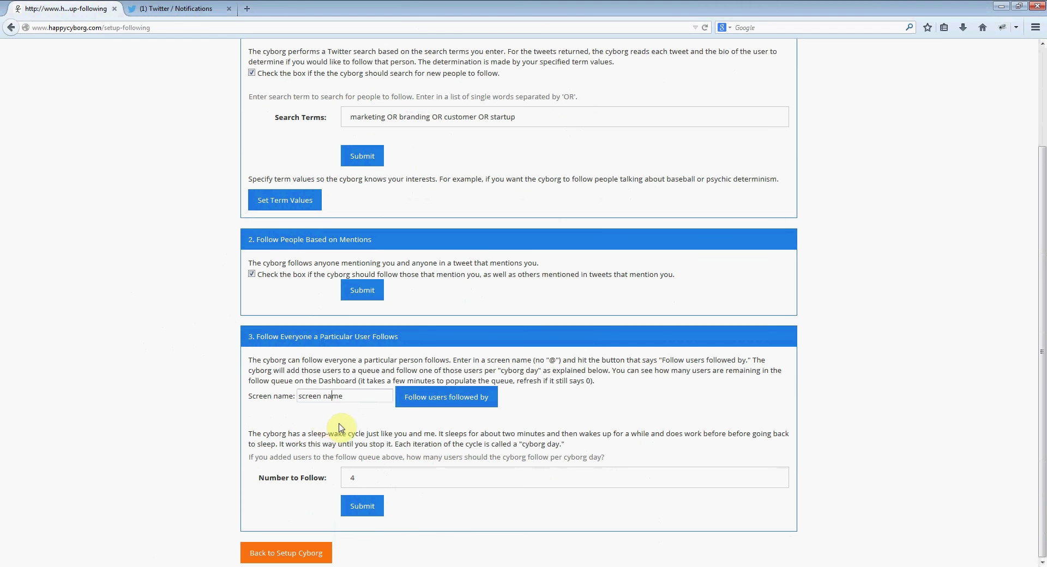
{"action": "left_click", "coordinate": [280, 557]}
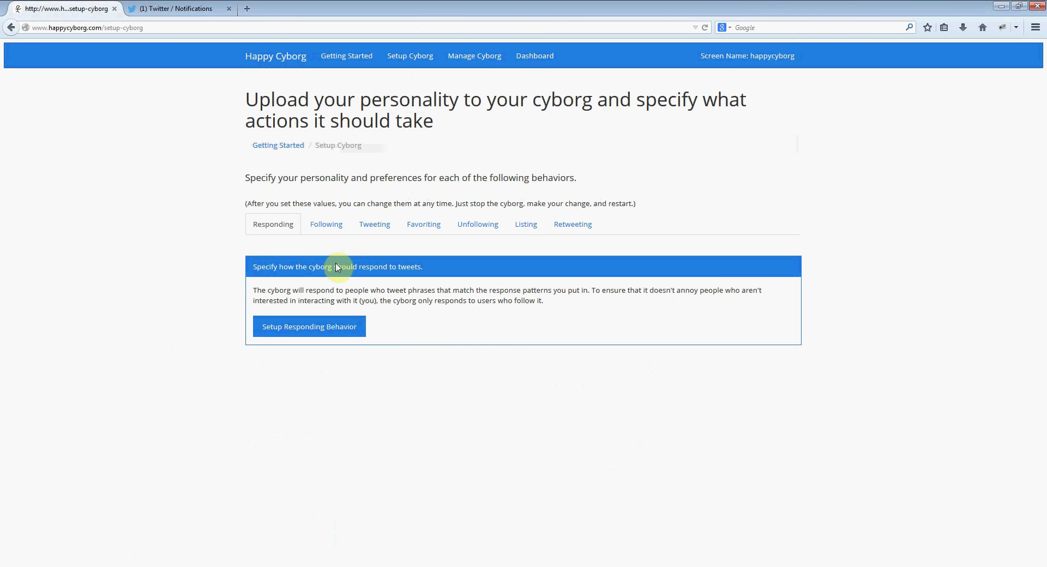
Step: Open the tweeting setup, examine the list of uploaded tweets, and return to the cyborg setup
{"action": "left_click", "coordinate": [369, 233]}
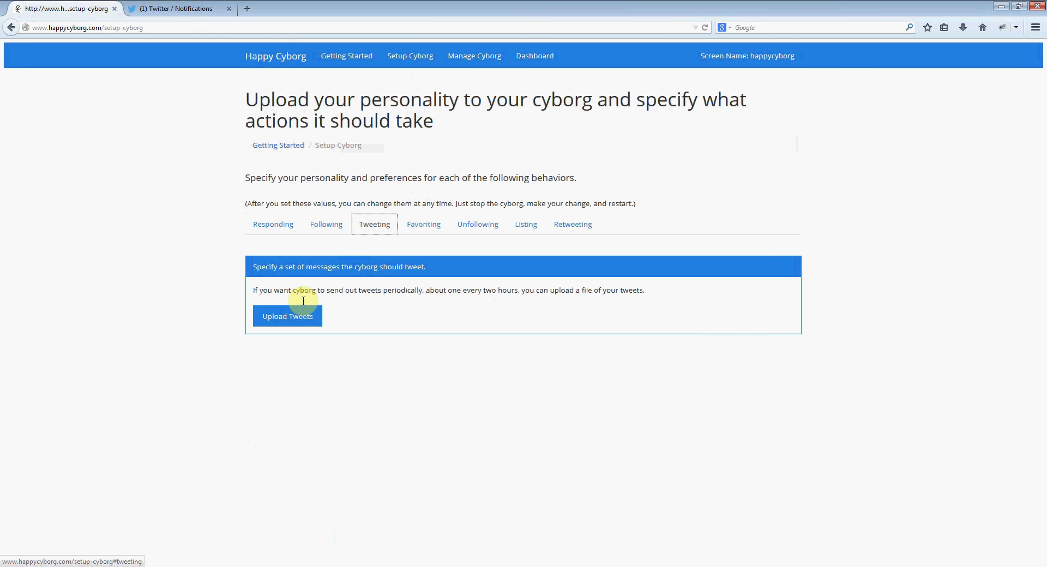
{"action": "left_click", "coordinate": [289, 324]}
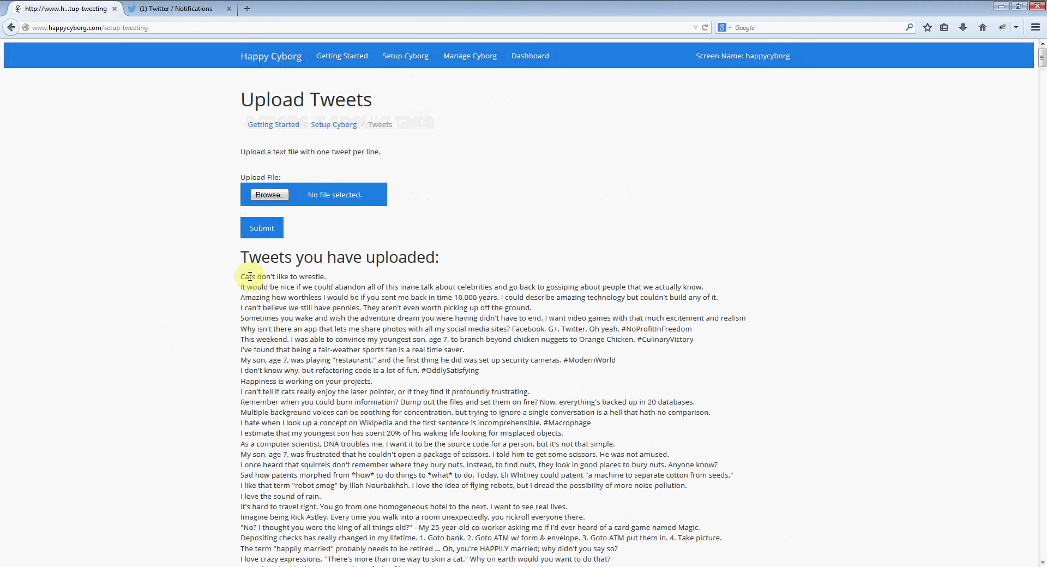
{"action": "left_click_drag", "start_coordinate": [239, 276], "coordinate": [327, 277]}
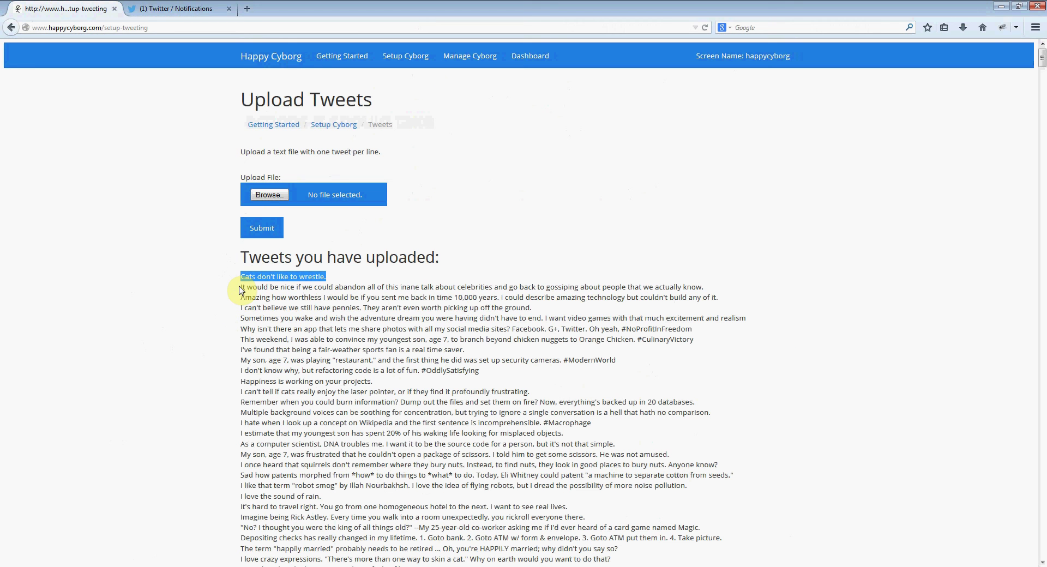
{"action": "left_click_drag", "start_coordinate": [240, 287], "coordinate": [368, 353]}
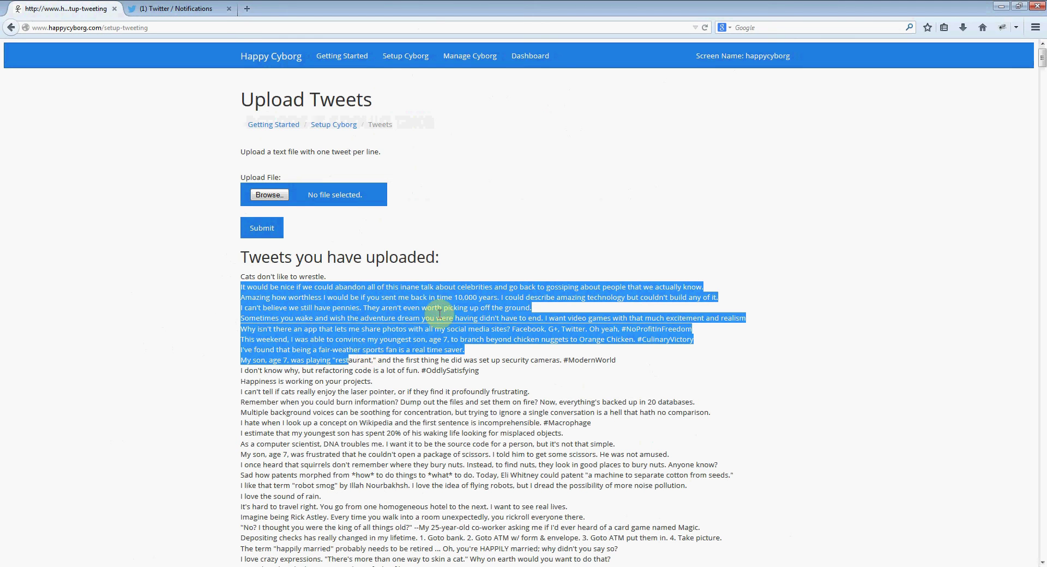
{"action": "left_click", "coordinate": [338, 129]}
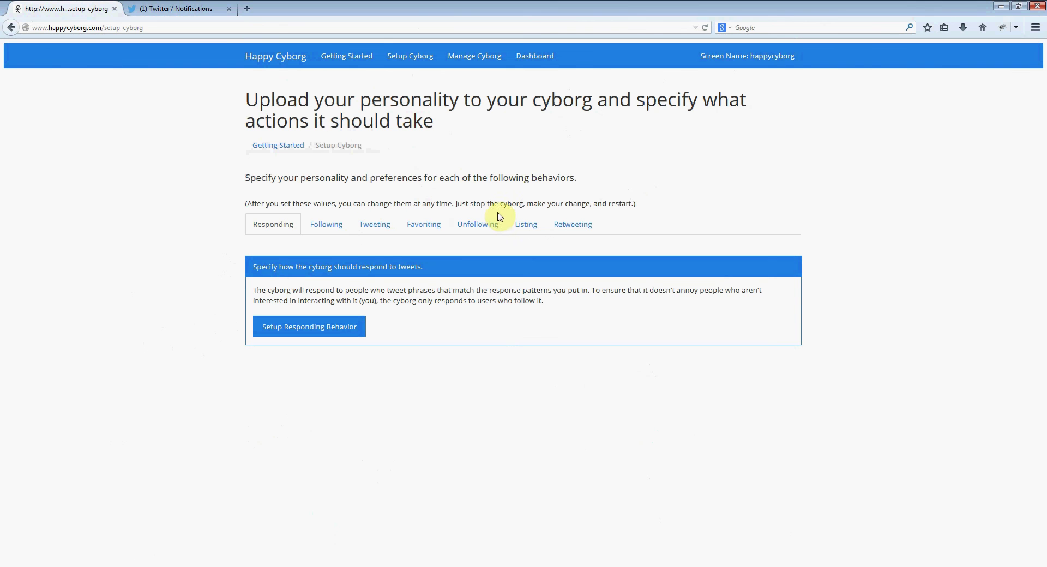
Step: Open the favoriting setup and examine the option for tweets that mention the account and the uploaded writing sample
{"action": "left_click", "coordinate": [424, 231]}
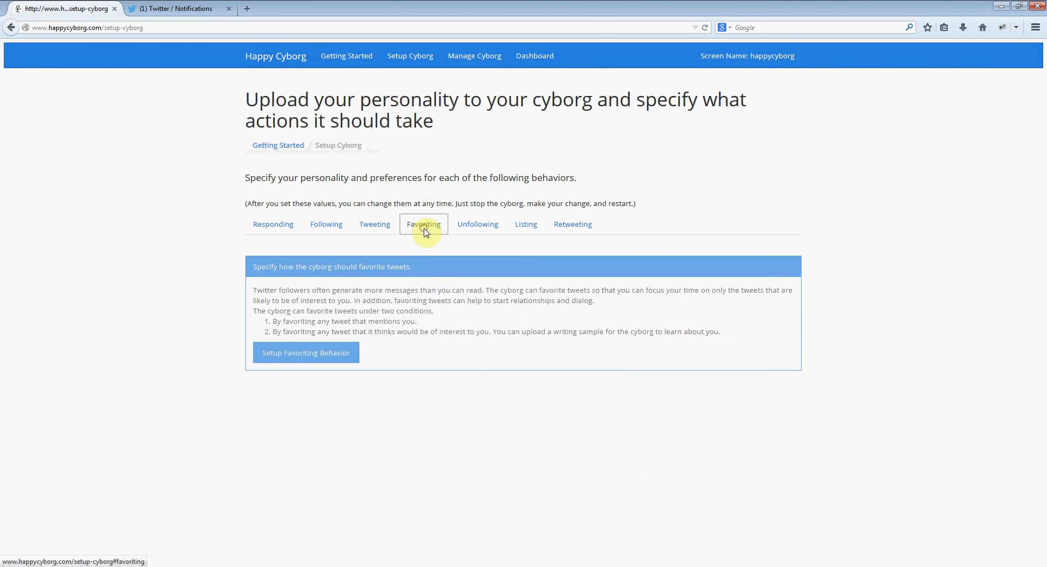
{"action": "left_click", "coordinate": [343, 354]}
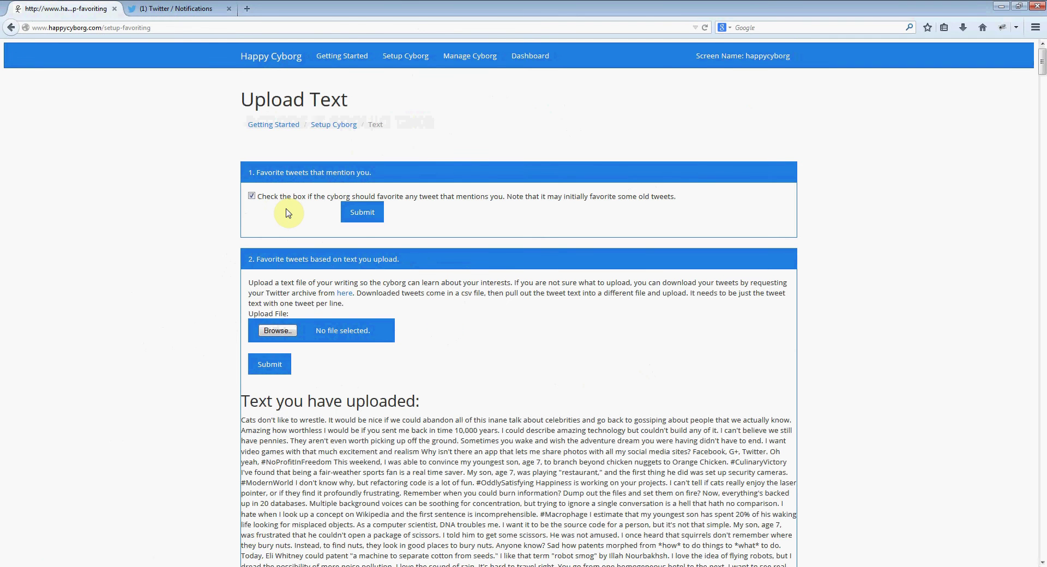
{"action": "scroll", "coordinate": [460, 304], "scroll_direction": "down", "scroll_amount": 1}
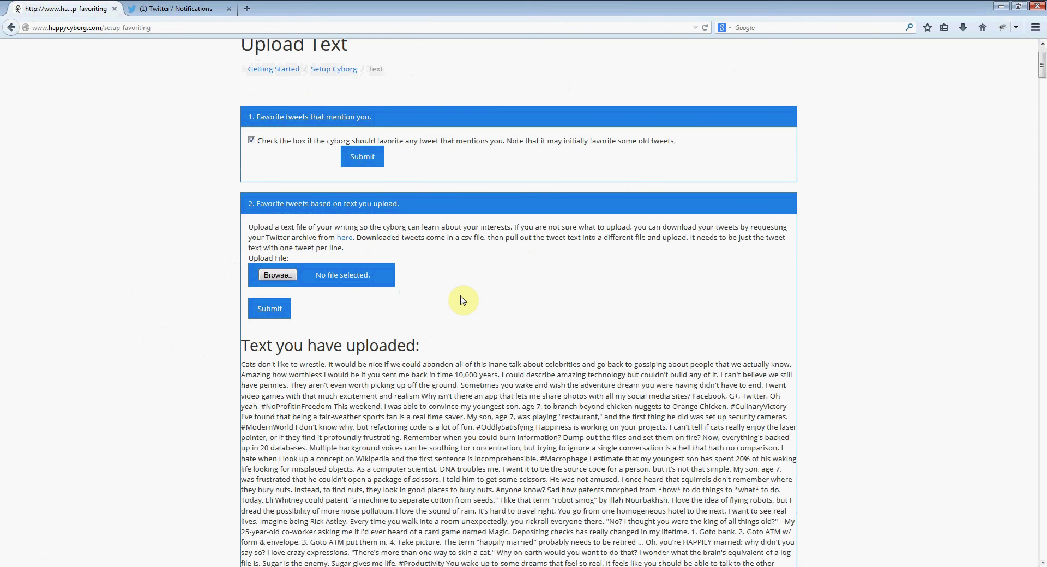
{"action": "scroll", "coordinate": [462, 300], "scroll_direction": "down", "scroll_amount": 2}
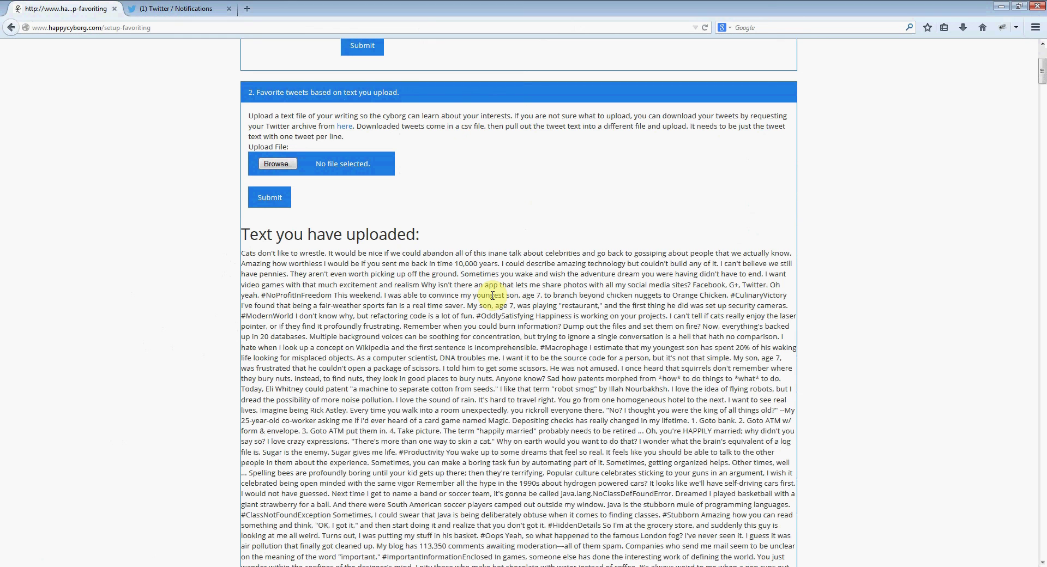
{"action": "left_click", "coordinate": [243, 254]}
{"action": "left_click_drag", "start_coordinate": [243, 254], "coordinate": [551, 379]}
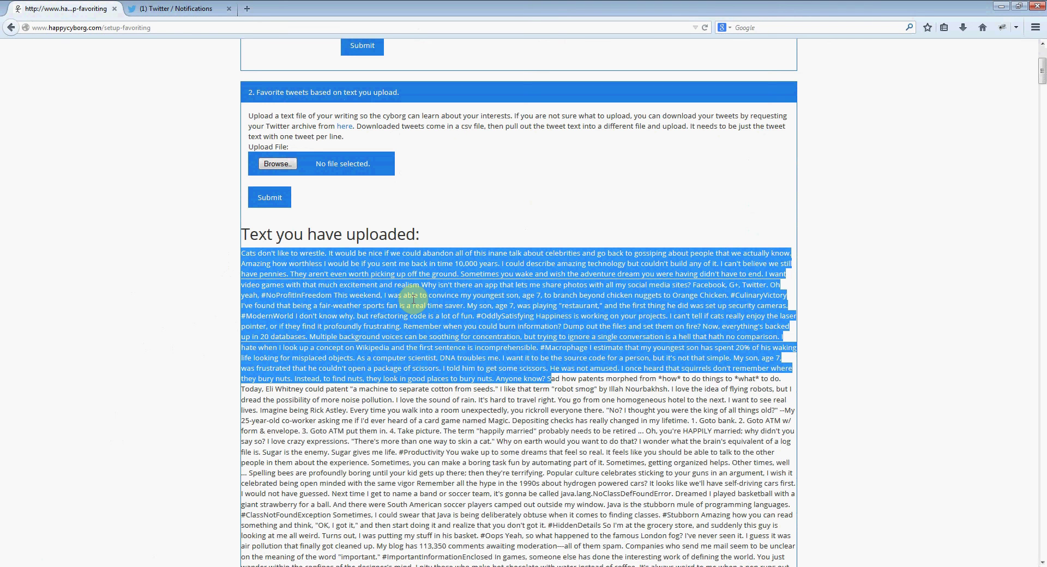
{"action": "scroll", "coordinate": [423, 345], "scroll_direction": "down", "scroll_amount": 3}
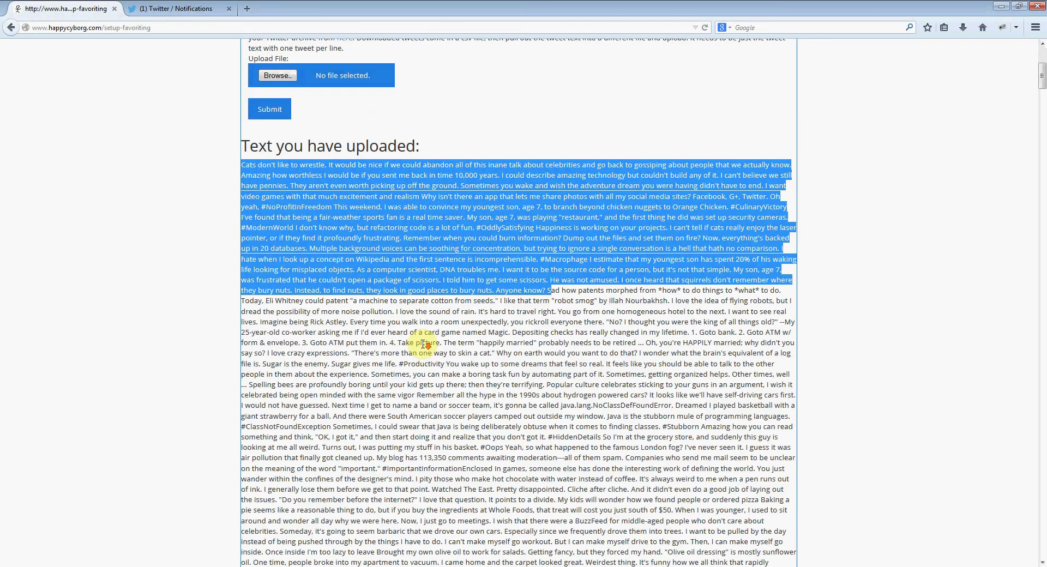
Step: Leave the favoriting setup, review the waiting days and never-unfollow list in the unfollowing setup, and return to the cyborg setup
{"action": "scroll", "coordinate": [425, 348], "scroll_direction": "up", "scroll_amount": 6}
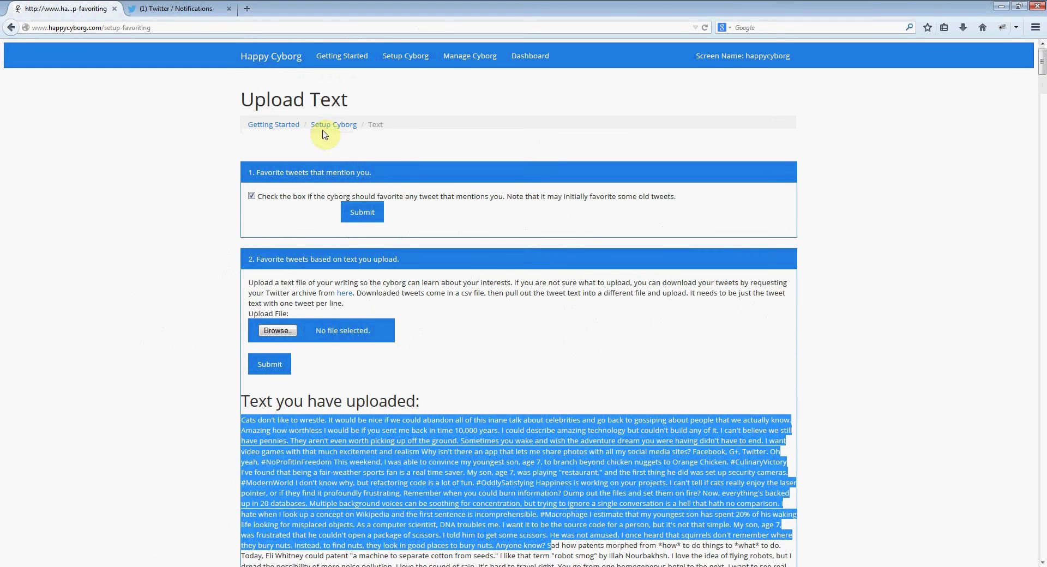
{"action": "left_click", "coordinate": [321, 125]}
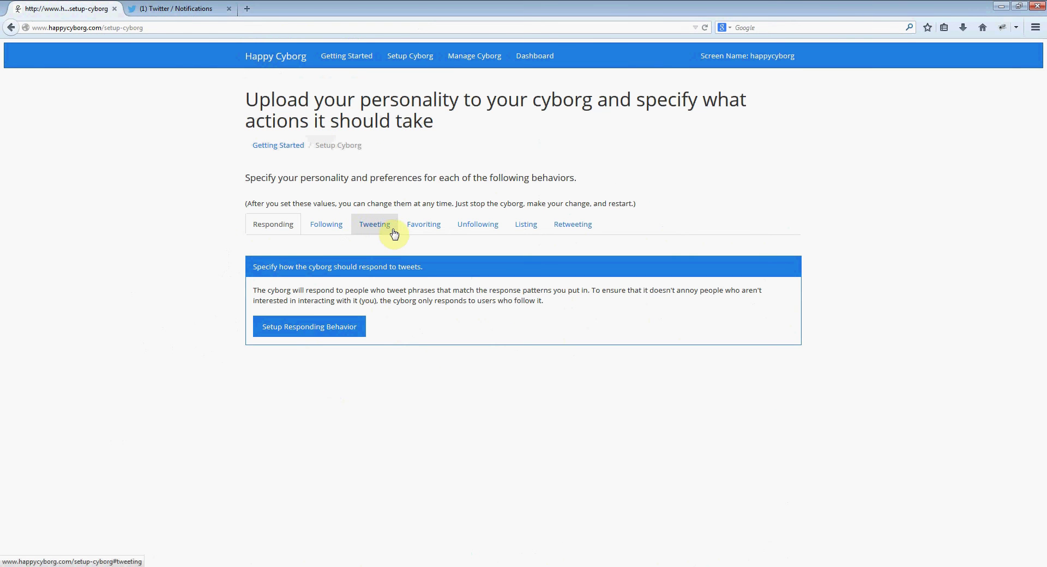
{"action": "left_click", "coordinate": [476, 227]}
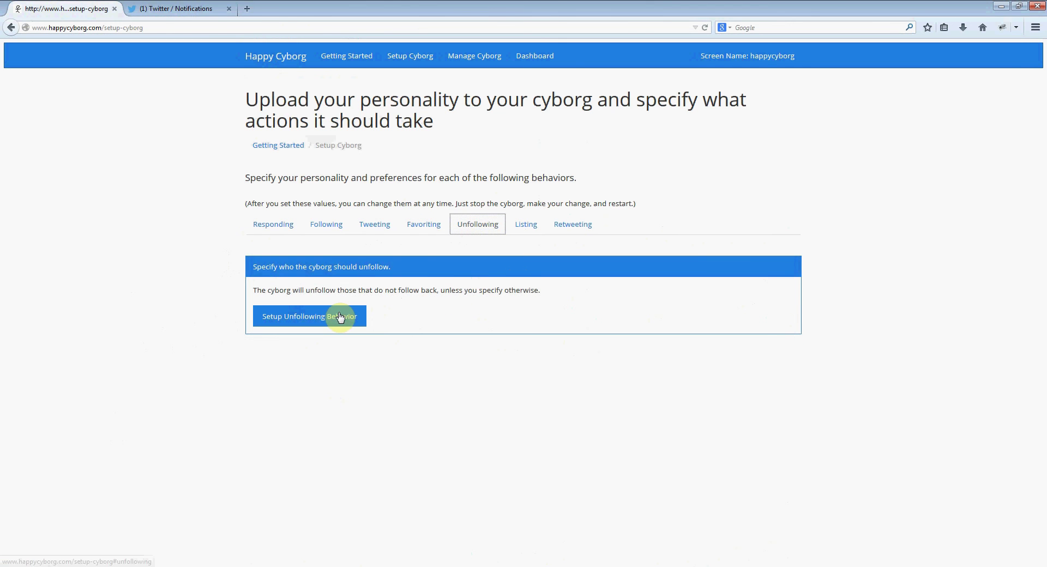
{"action": "left_click", "coordinate": [340, 317]}
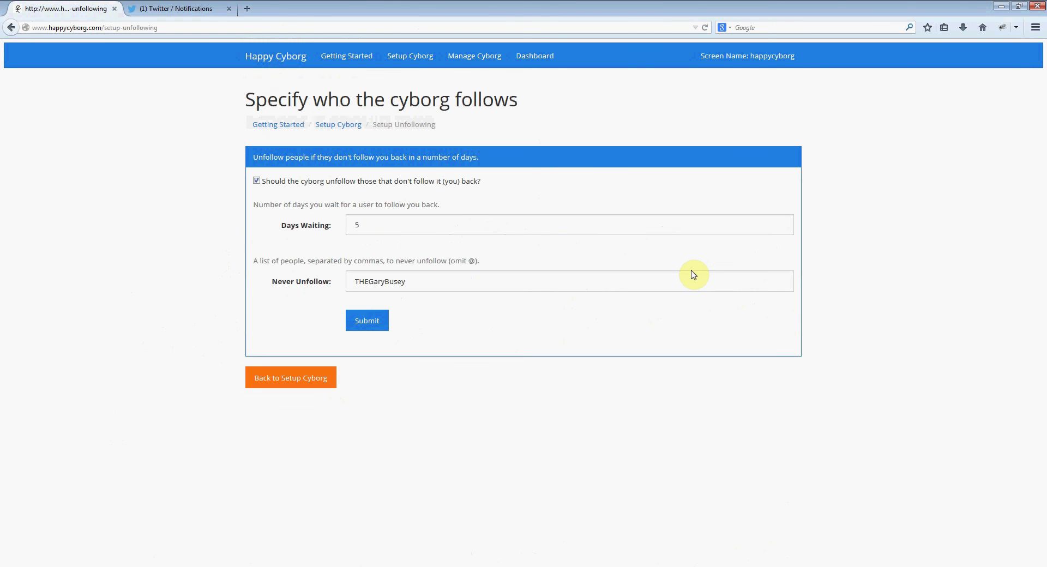
{"action": "left_click_drag", "start_coordinate": [374, 227], "coordinate": [322, 224]}
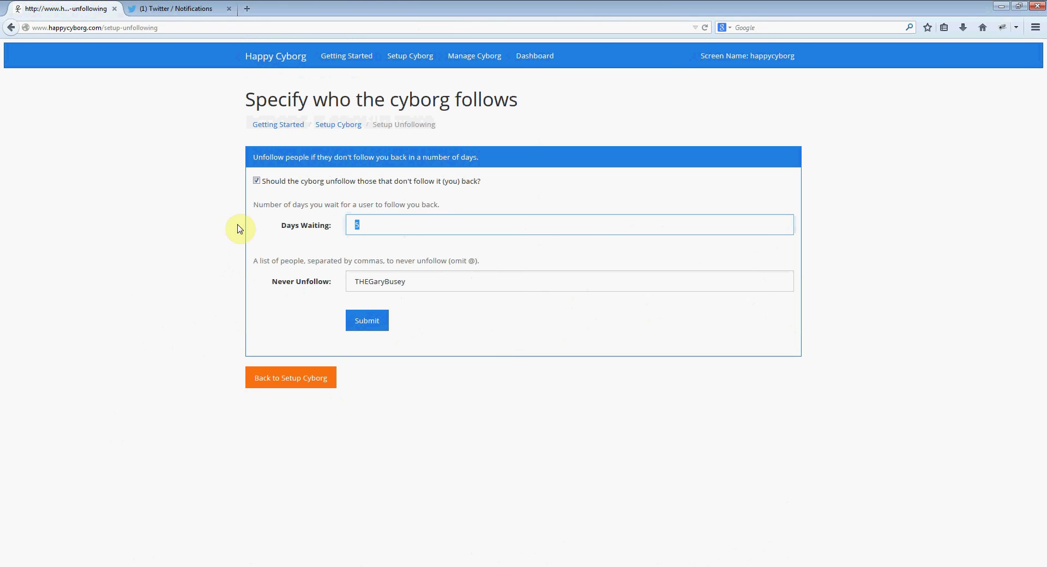
{"action": "left_click", "coordinate": [452, 284]}
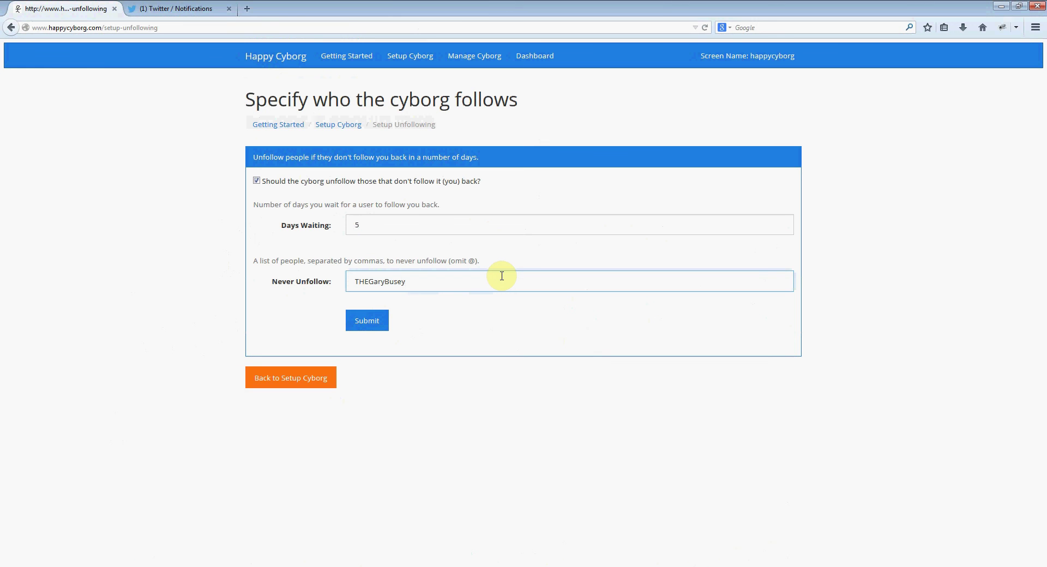
{"action": "left_click", "coordinate": [304, 379]}
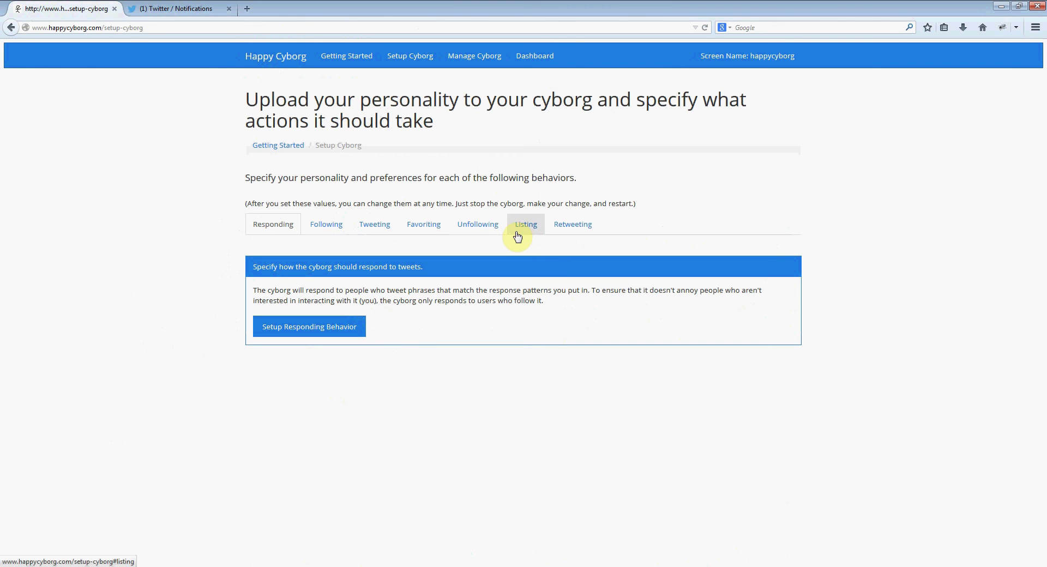
Step: Open the listing setup, review the option for adding people who interact to a public list, and return to the cyborg setup
{"action": "left_click", "coordinate": [514, 230]}
{"action": "left_click", "coordinate": [341, 357]}
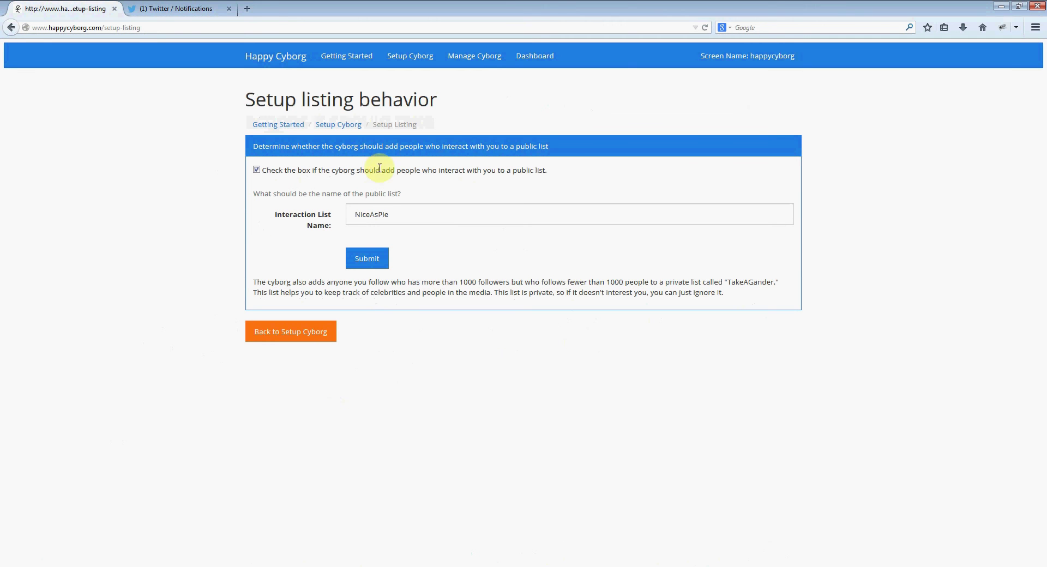
{"action": "left_click", "coordinate": [332, 125]}
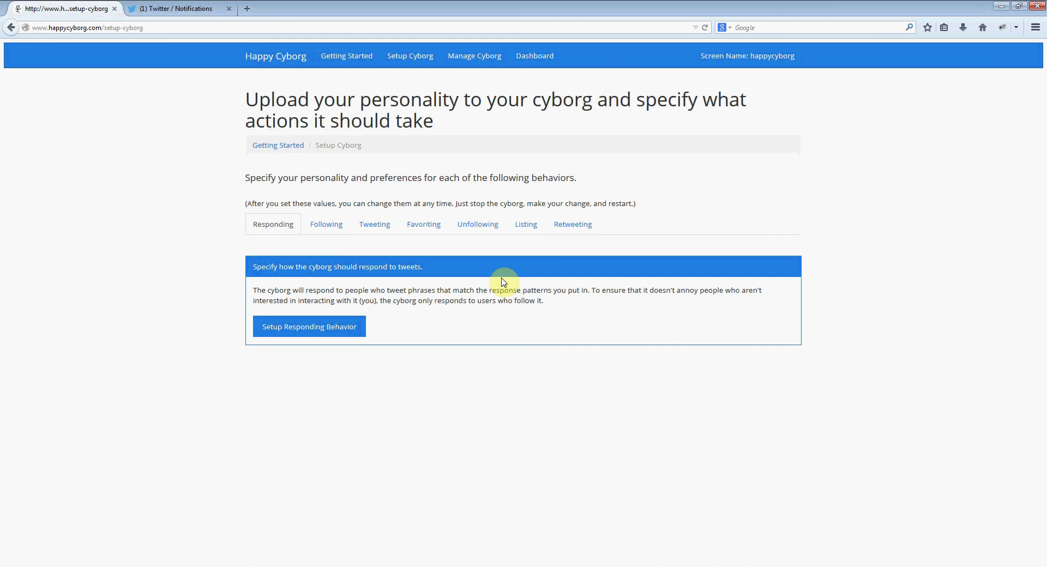
Step: Open the retweeting setup and examine the phrases to retweet and the probability for tweets containing them
{"action": "left_click", "coordinate": [565, 233]}
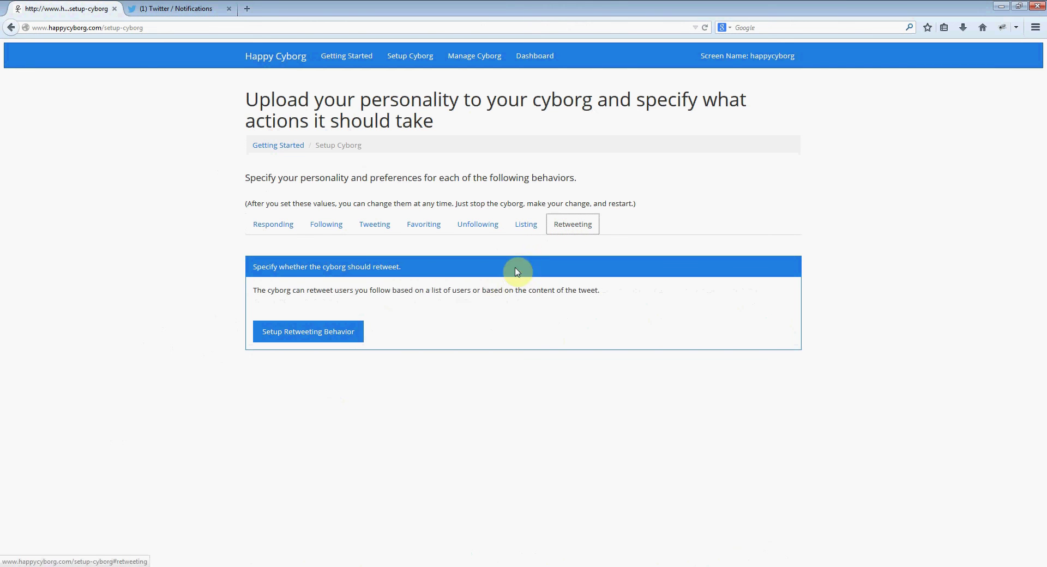
{"action": "left_click", "coordinate": [308, 334]}
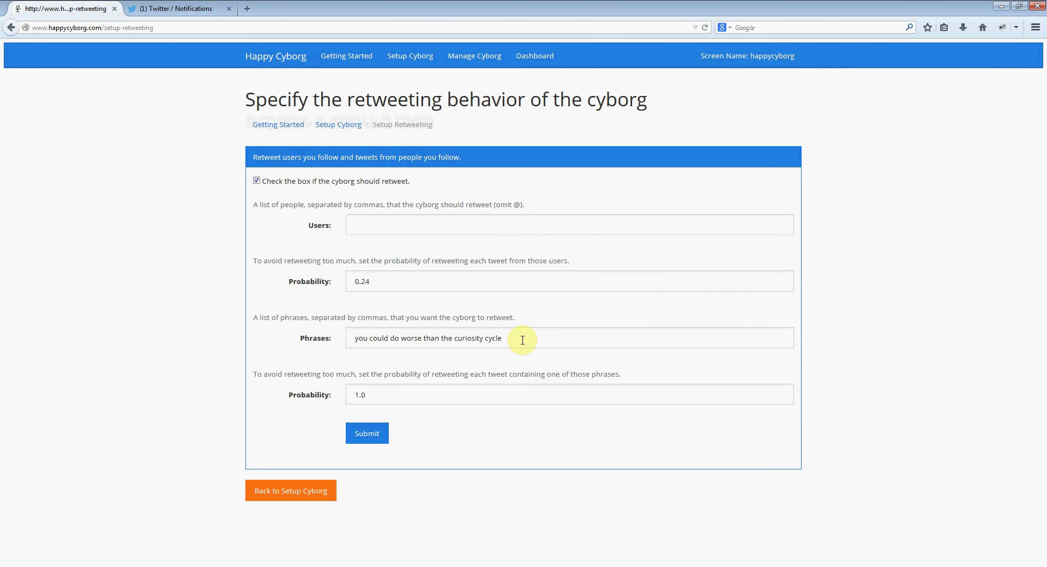
{"action": "left_click_drag", "start_coordinate": [521, 339], "coordinate": [355, 339]}
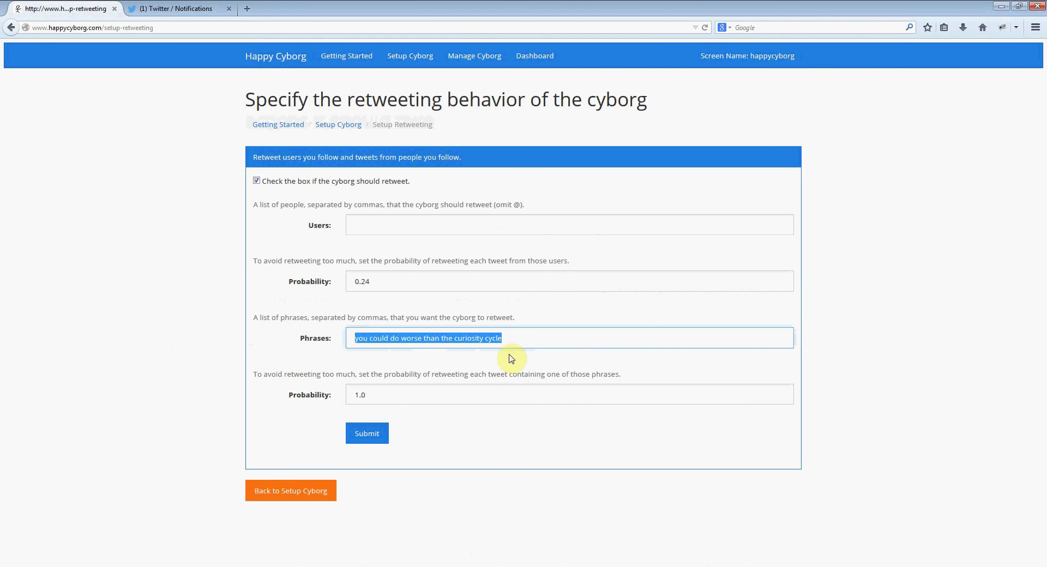
{"action": "mouse_move", "coordinate": [510, 336]}
{"action": "left_mouse_down"}
{"action": "mouse_move", "coordinate": [354, 335]}
{"action": "mouse_move", "coordinate": [510, 338]}
{"action": "left_mouse_up"}
{"action": "left_click", "coordinate": [353, 336]}
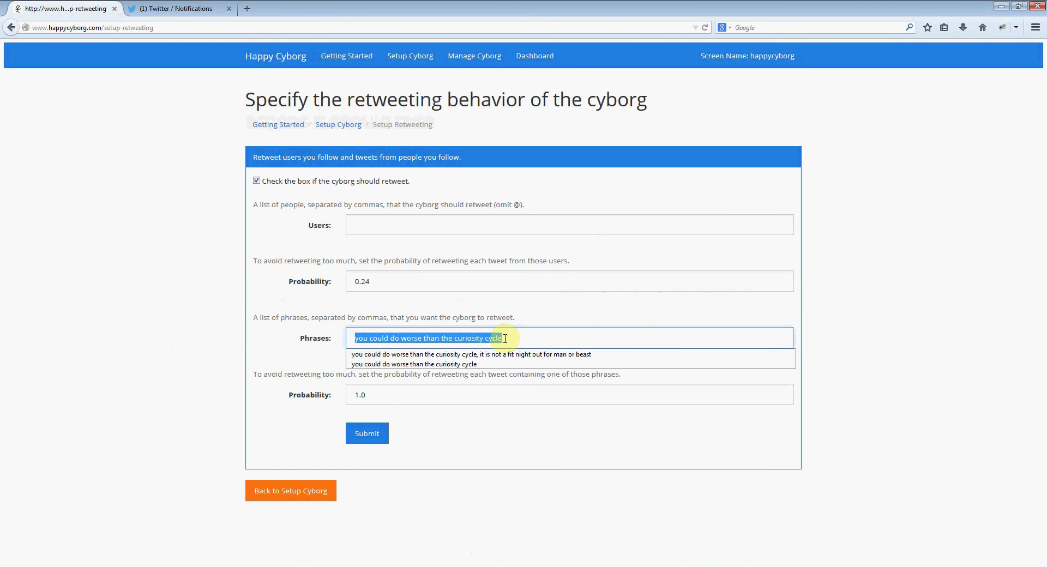
{"action": "left_click", "coordinate": [510, 338]}
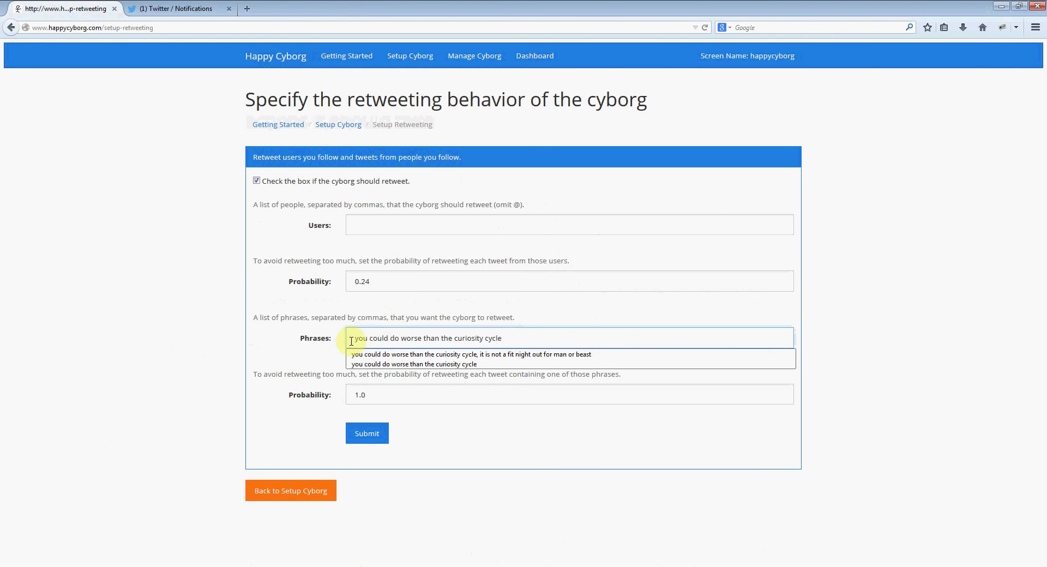
{"action": "left_click", "coordinate": [284, 339]}
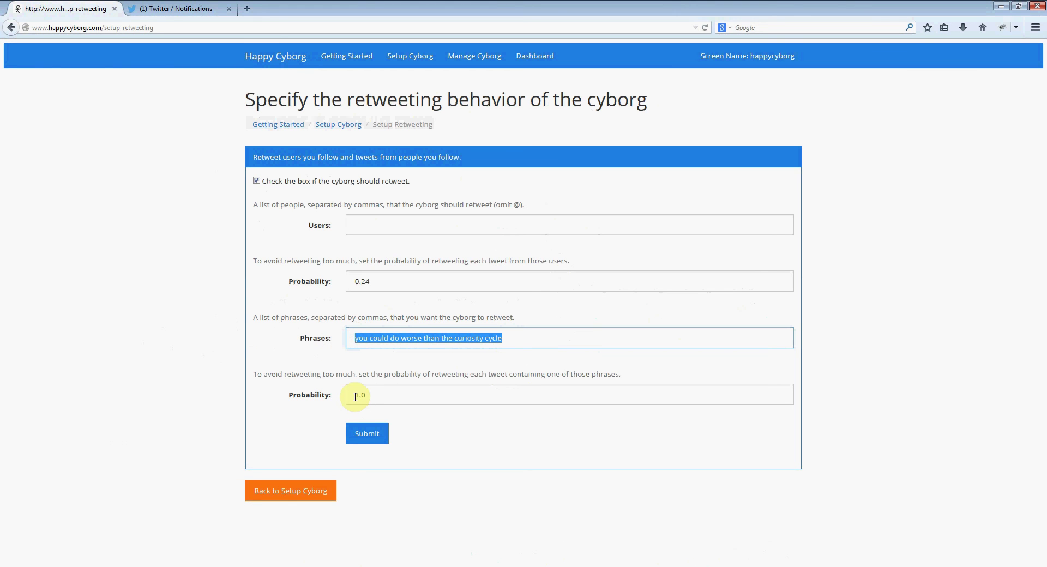
{"action": "left_click", "coordinate": [511, 339]}
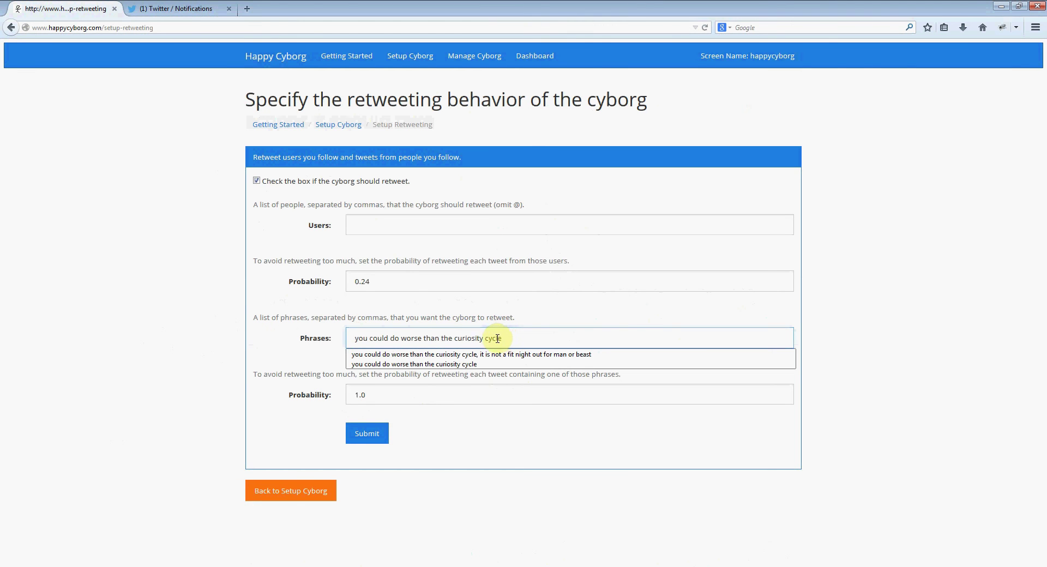
{"action": "left_click_drag", "start_coordinate": [511, 340], "coordinate": [353, 341]}
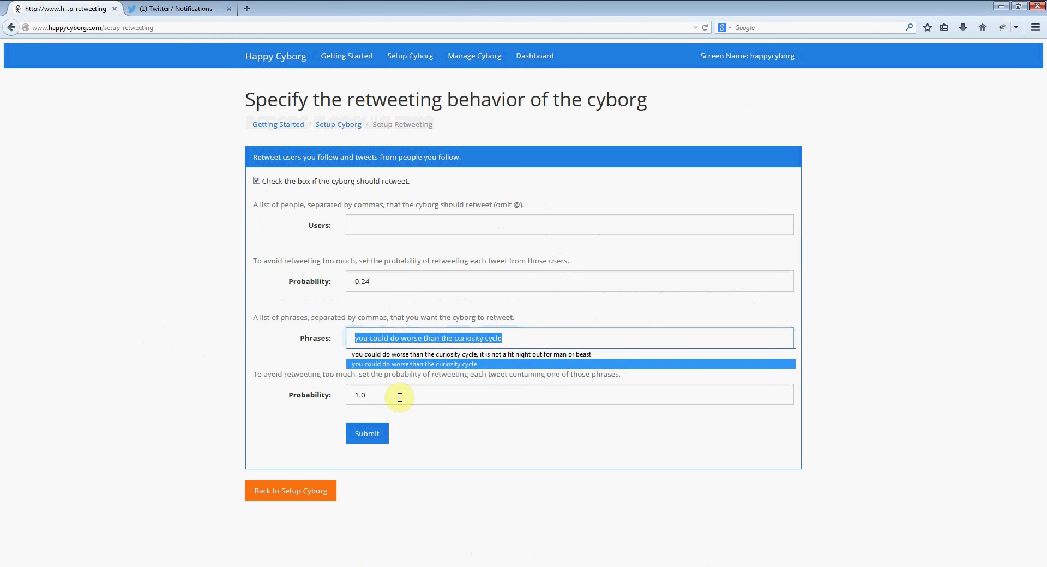
{"action": "key", "text": "Tab"}
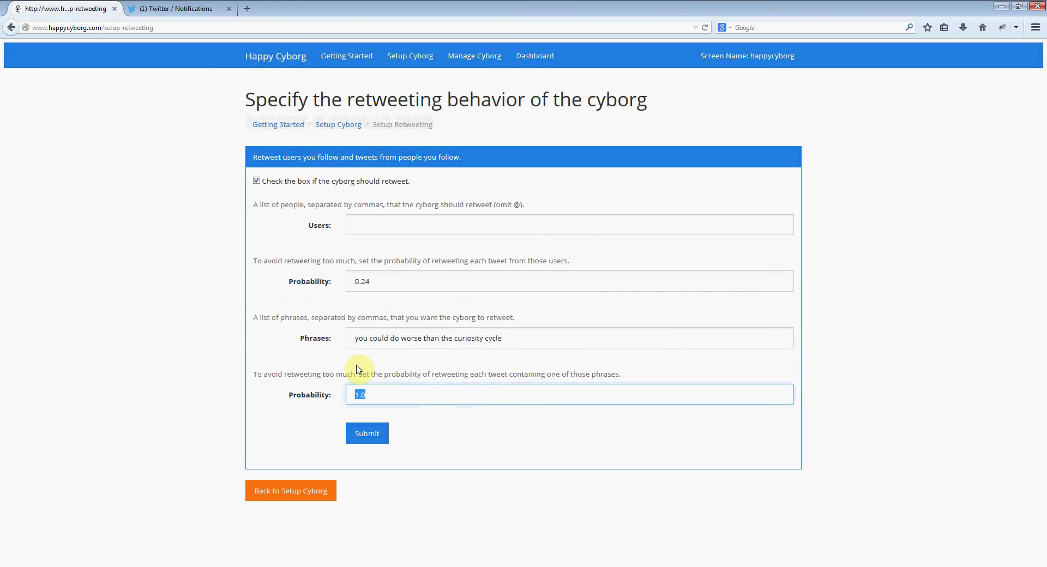
Step: Review the list of users to retweet and the probability for their tweets, and return to the cyborg setup
{"action": "left_click", "coordinate": [363, 224]}
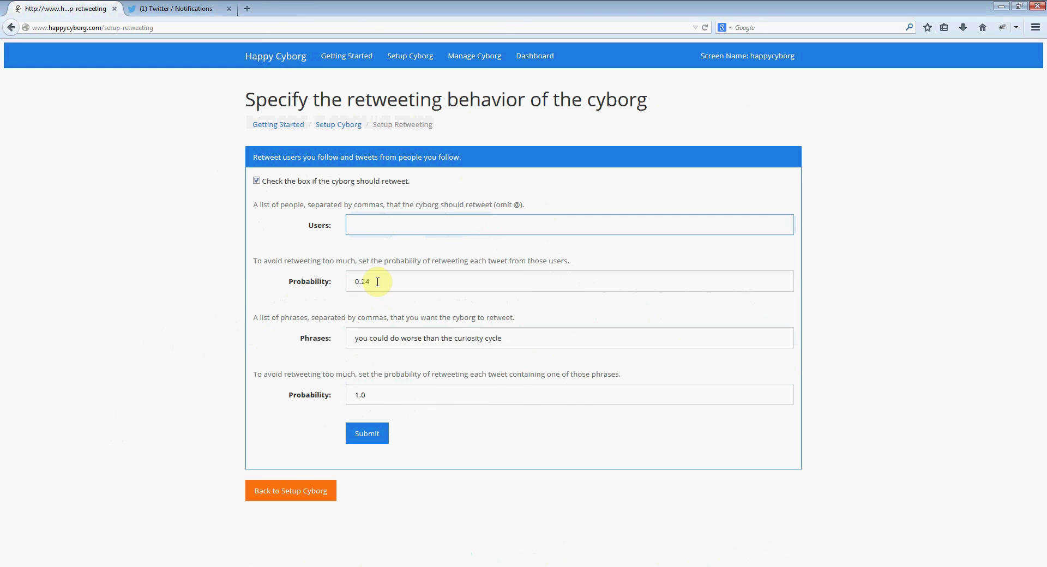
{"action": "left_click_drag", "start_coordinate": [377, 282], "coordinate": [311, 294]}
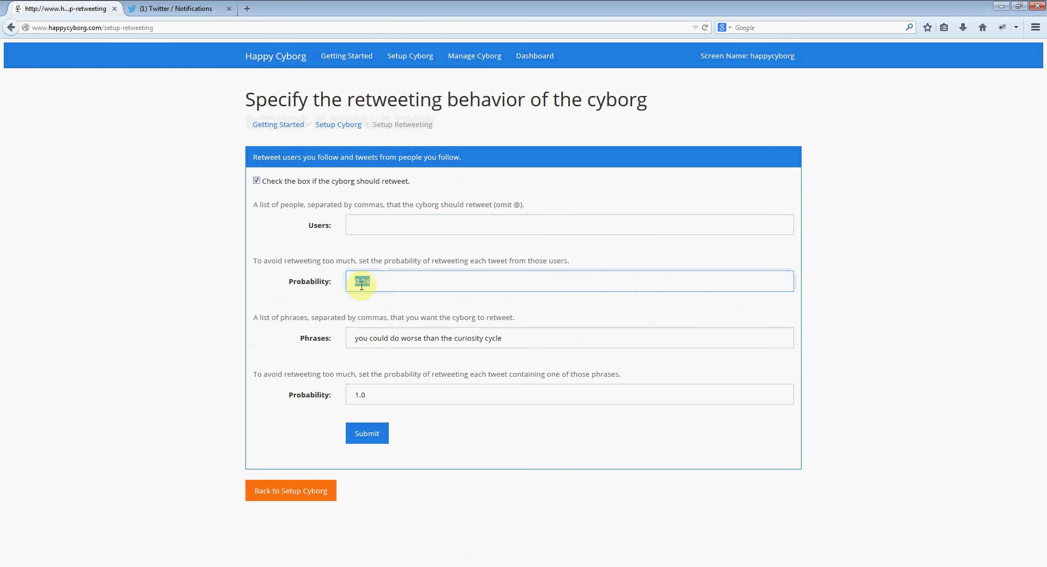
{"action": "left_click", "coordinate": [280, 294]}
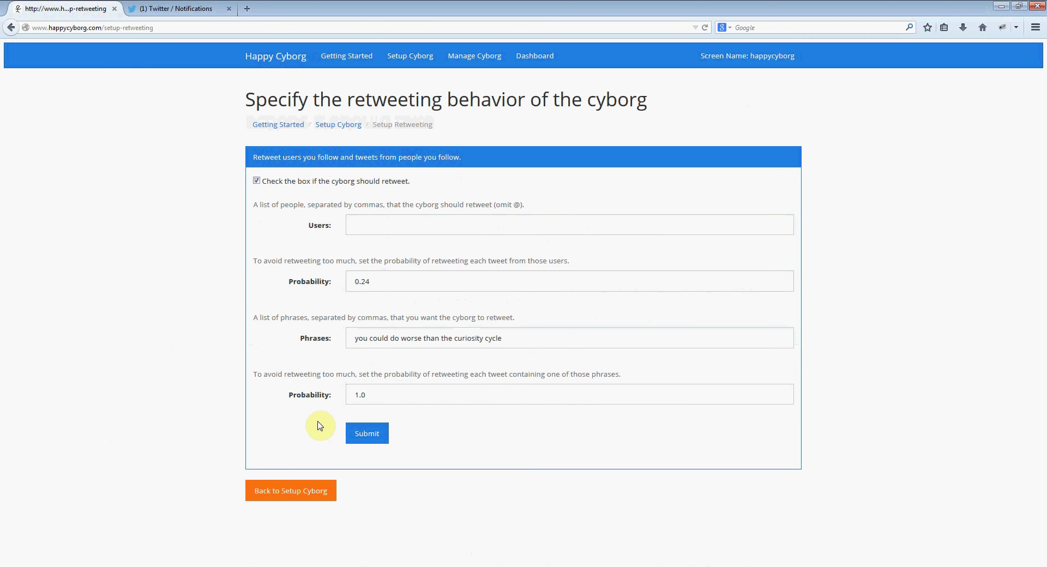
{"action": "left_click", "coordinate": [277, 490]}
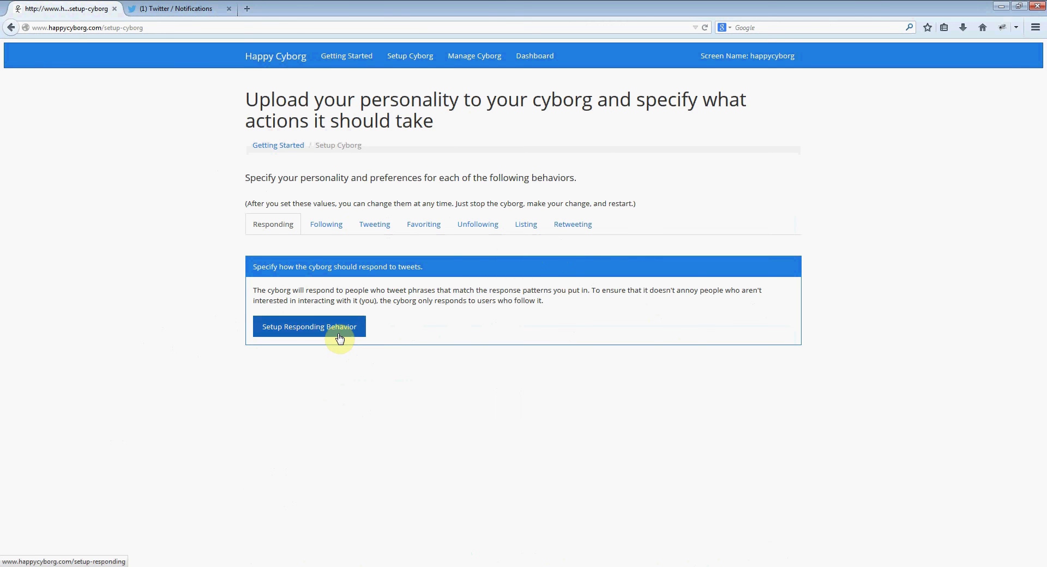
Step: Start the cyborg from the getting-started steps and open its dashboard
{"action": "left_click", "coordinate": [280, 146]}
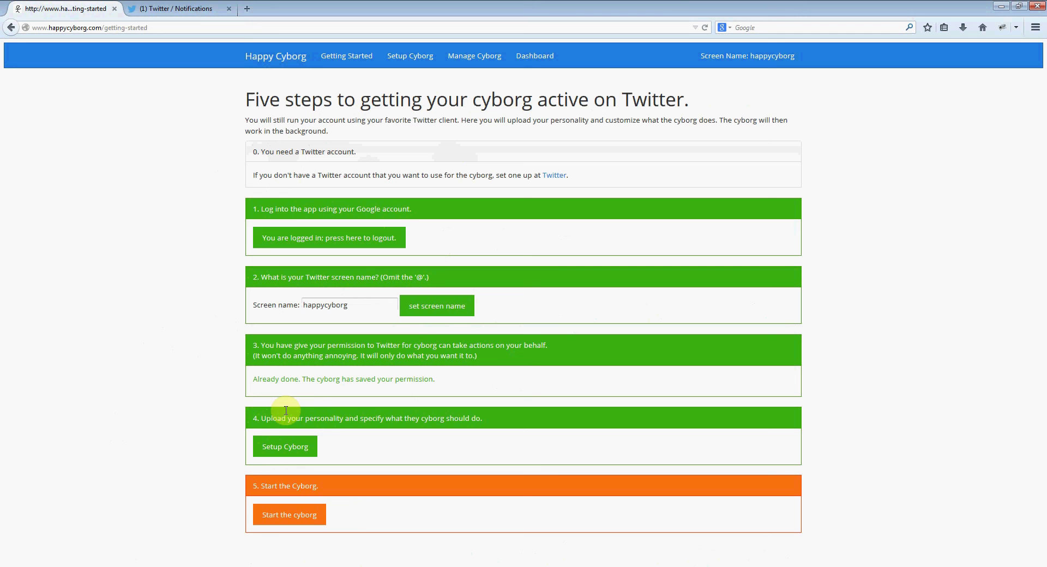
{"action": "left_click", "coordinate": [264, 516]}
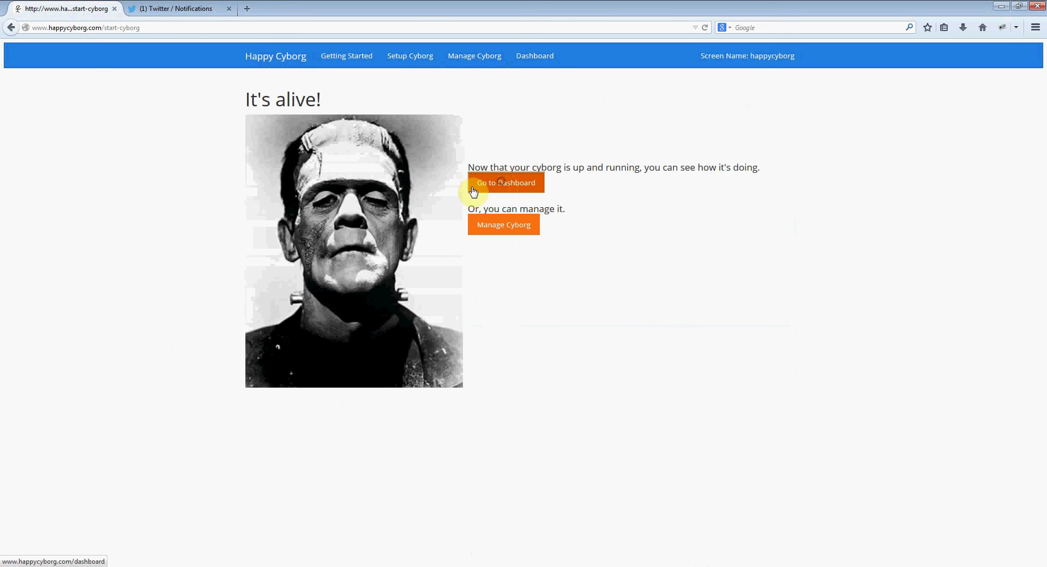
{"action": "left_click", "coordinate": [509, 181]}
{"action": "left_click", "coordinate": [505, 188]}
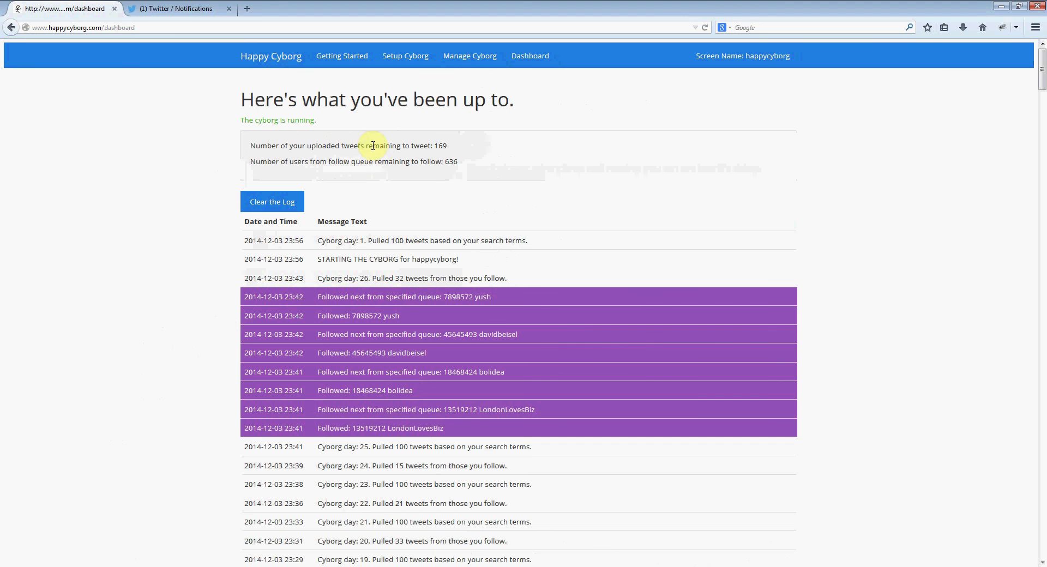
Step: Examine the dashboard's remaining tweet and follow queue counts and the activity log of follows, posted tweets and unfollows
{"action": "double_click", "coordinate": [439, 145]}
{"action": "left_click", "coordinate": [460, 153]}
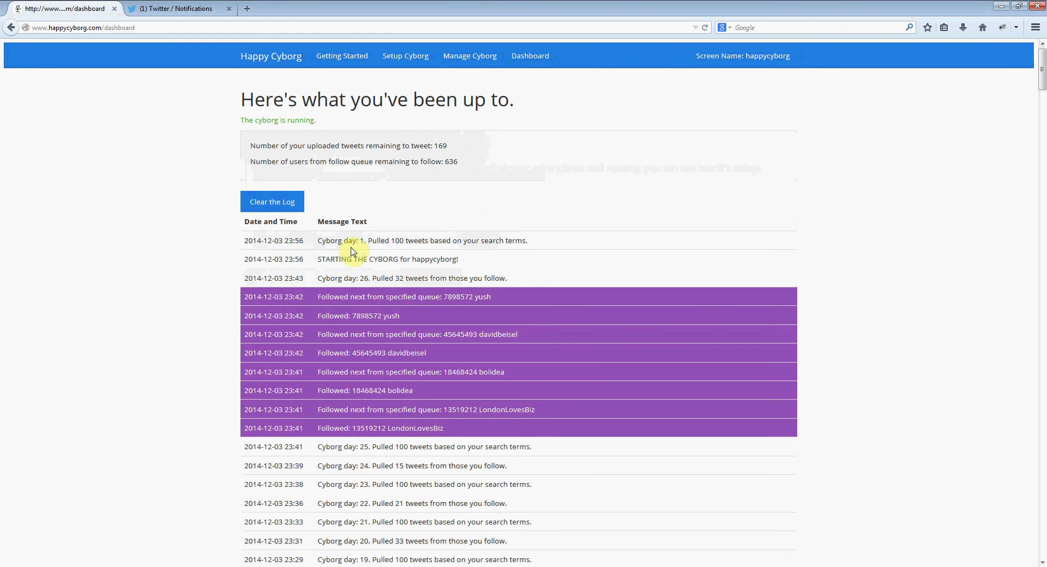
{"action": "scroll", "coordinate": [348, 253], "scroll_direction": "down", "scroll_amount": 5}
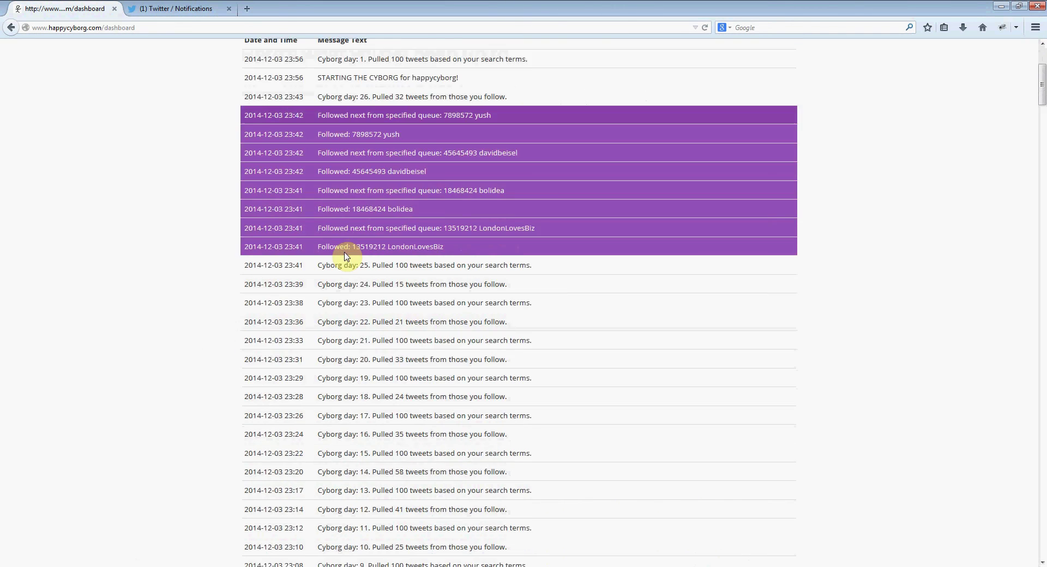
{"action": "scroll", "coordinate": [346, 253], "scroll_direction": "down", "scroll_amount": 10}
{"action": "scroll", "coordinate": [346, 245], "scroll_direction": "up", "scroll_amount": 10}
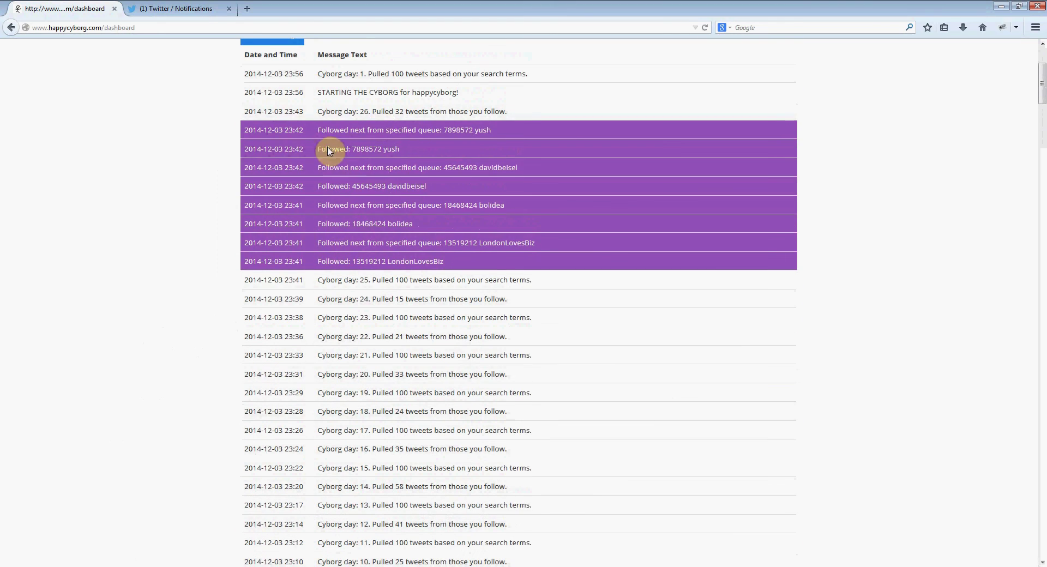
{"action": "scroll", "coordinate": [376, 172], "scroll_direction": "down", "scroll_amount": 10}
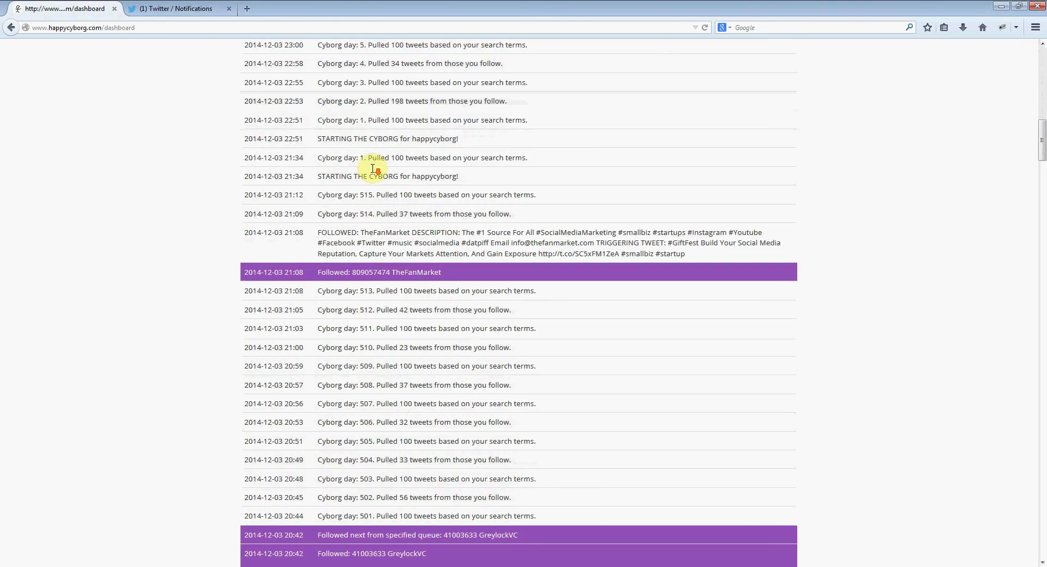
{"action": "scroll", "coordinate": [376, 172], "scroll_direction": "down", "scroll_amount": 10}
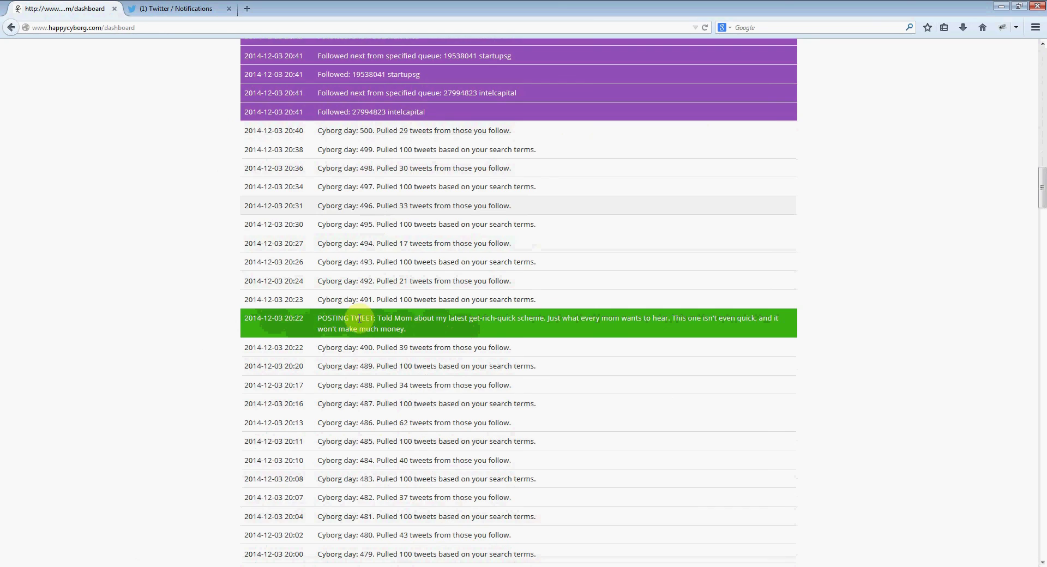
{"action": "scroll", "coordinate": [359, 319], "scroll_direction": "down", "scroll_amount": 15}
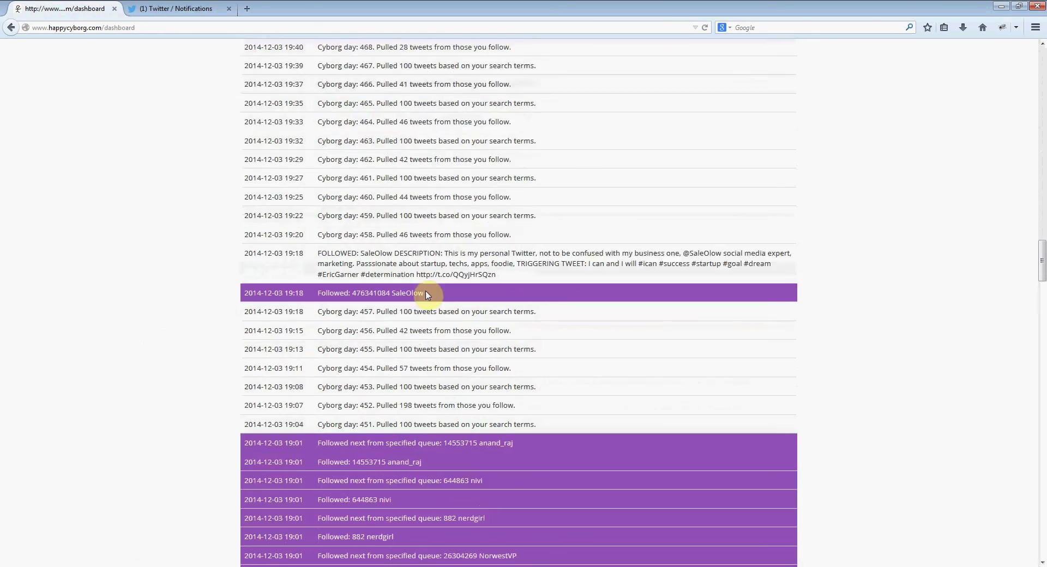
{"action": "scroll", "coordinate": [427, 295], "scroll_direction": "down", "scroll_amount": 20}
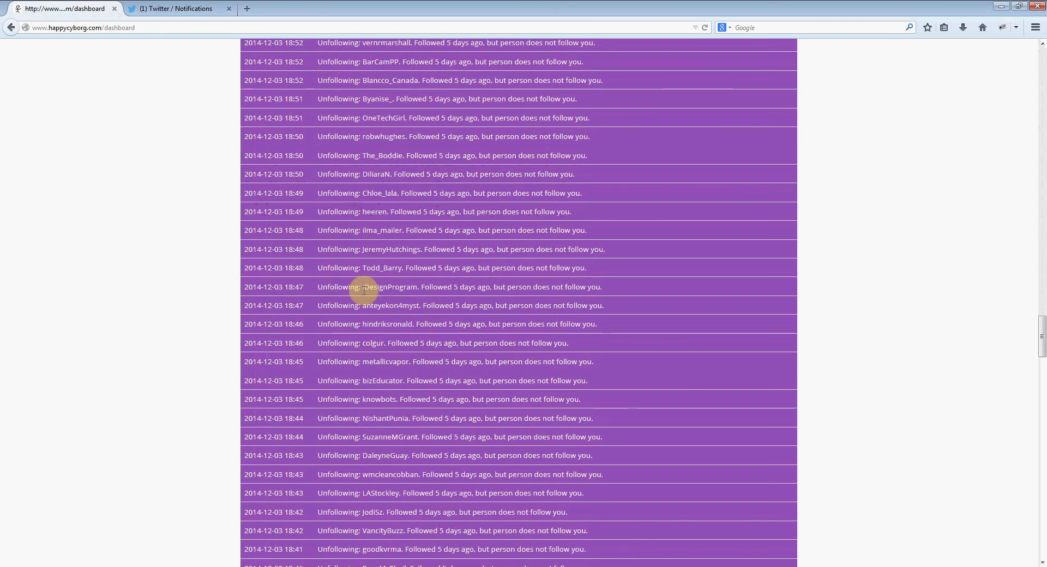
{"action": "scroll", "coordinate": [376, 298], "scroll_direction": "up", "scroll_amount": 20}
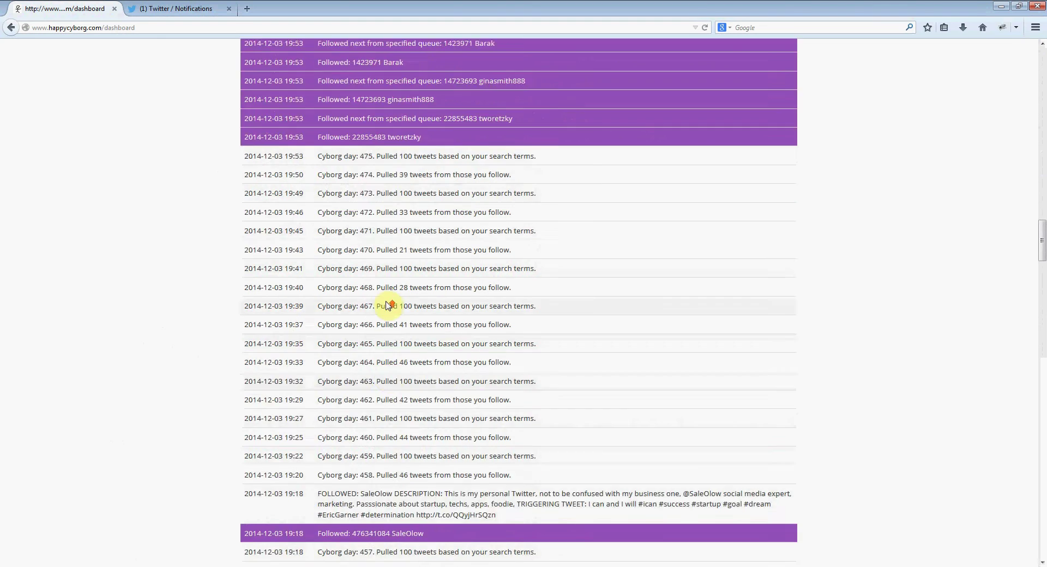
{"action": "scroll", "coordinate": [388, 305], "scroll_direction": "up", "scroll_amount": 20}
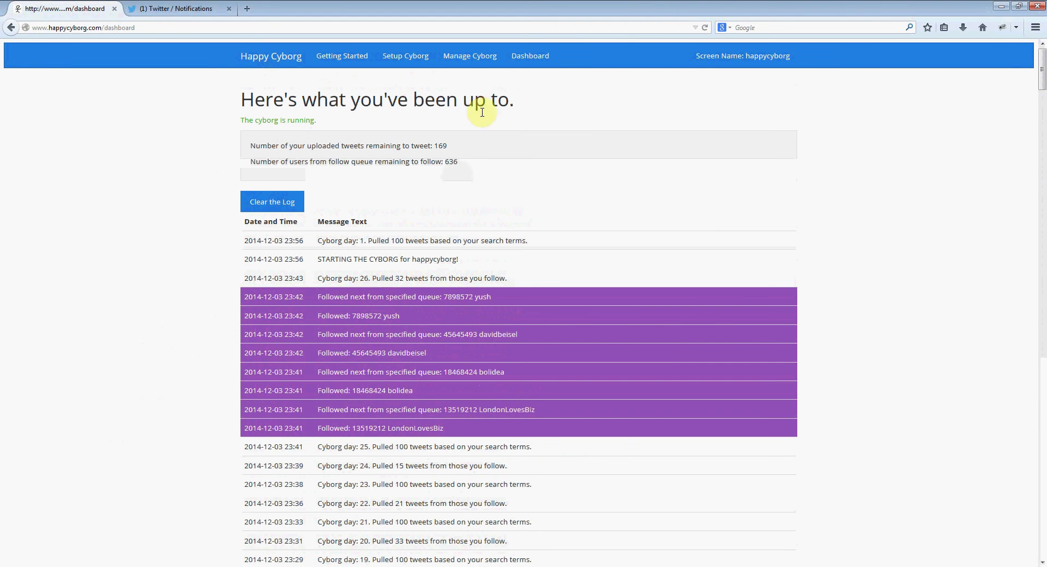
Step: Stop the cyborg from its management page and go back through the getting-started steps to the site's home page
{"action": "left_click", "coordinate": [469, 56]}
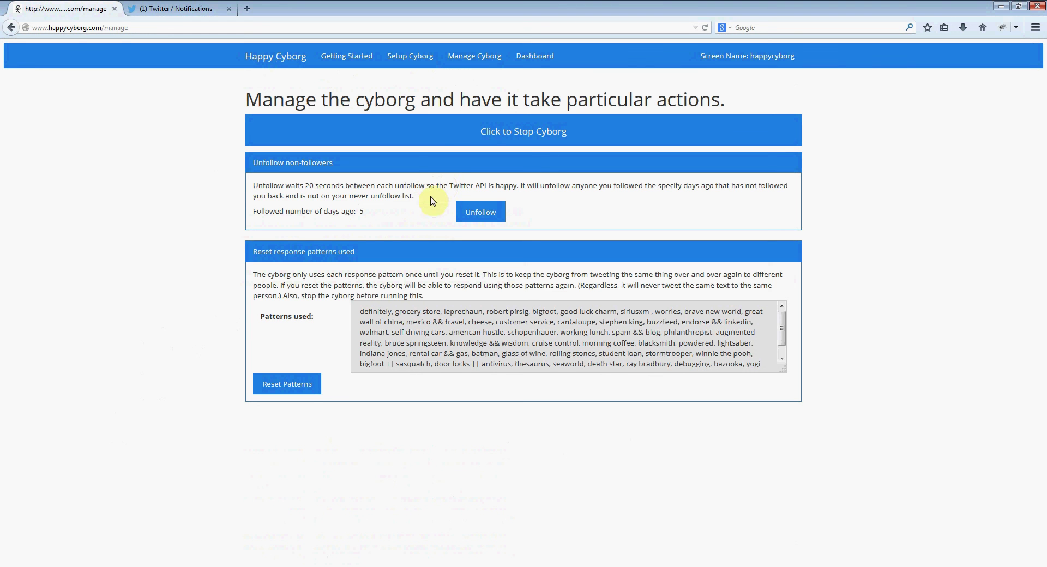
{"action": "left_click", "coordinate": [430, 141]}
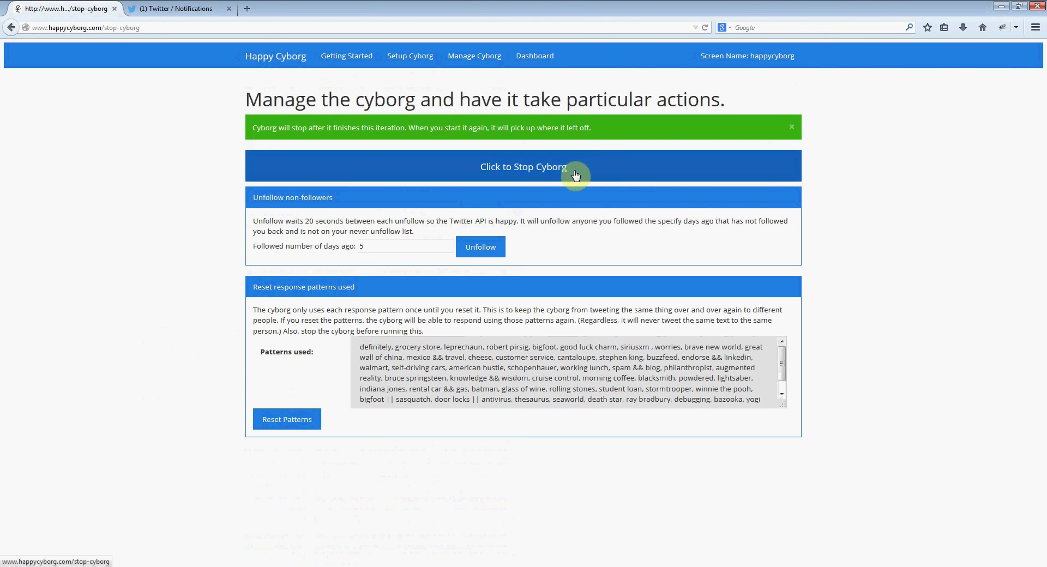
{"action": "left_click", "coordinate": [356, 66]}
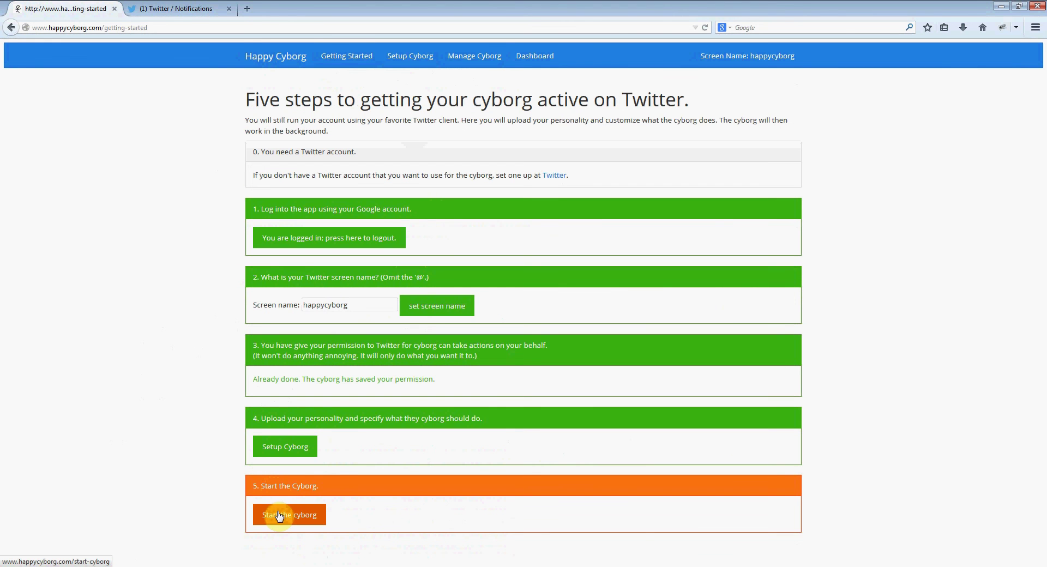
{"action": "left_click", "coordinate": [263, 64]}
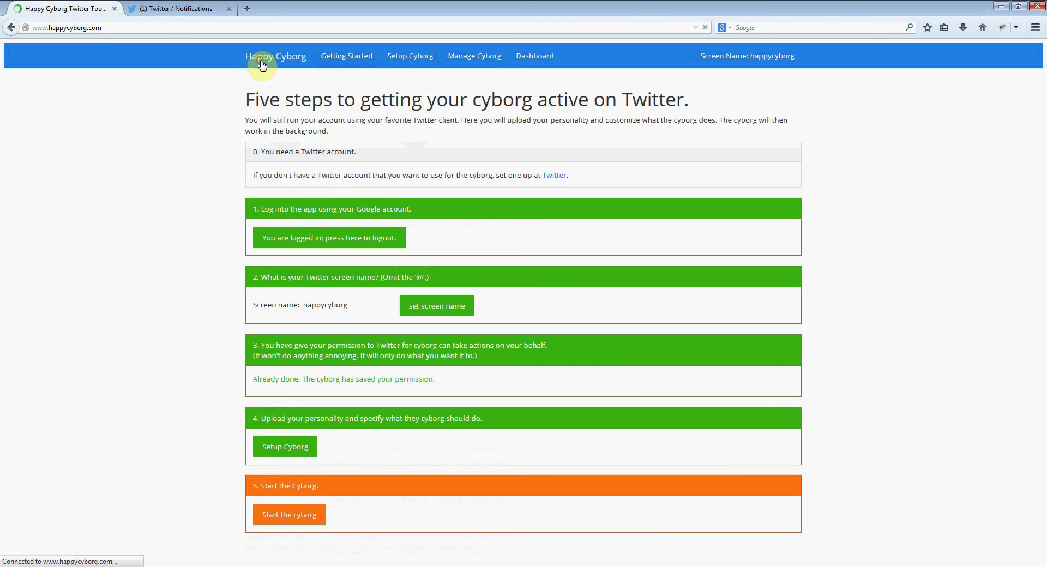